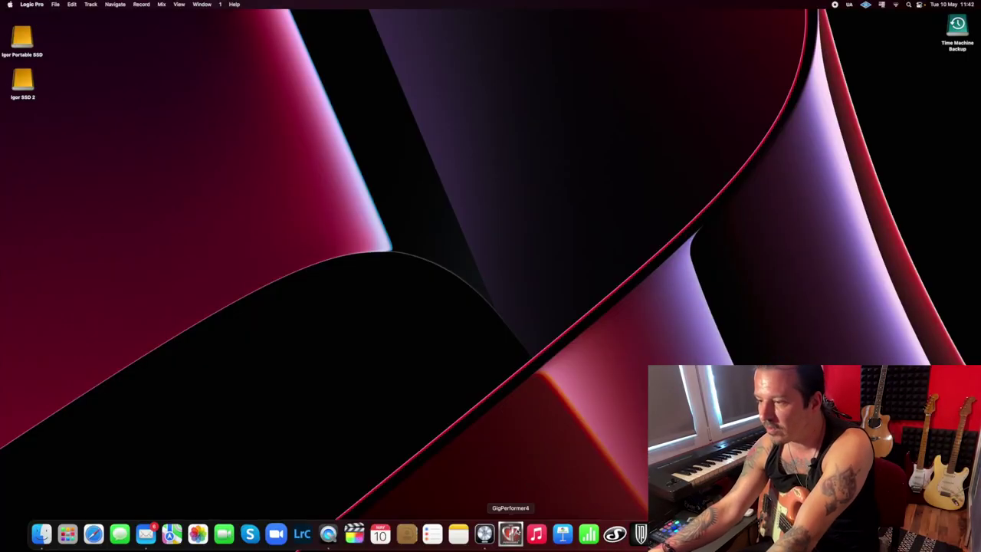
# Step: Launch Gig Performer 4 and browse the Bass and Keyboards templates, settling on the Guitar templates
pyautogui.click(510, 532)
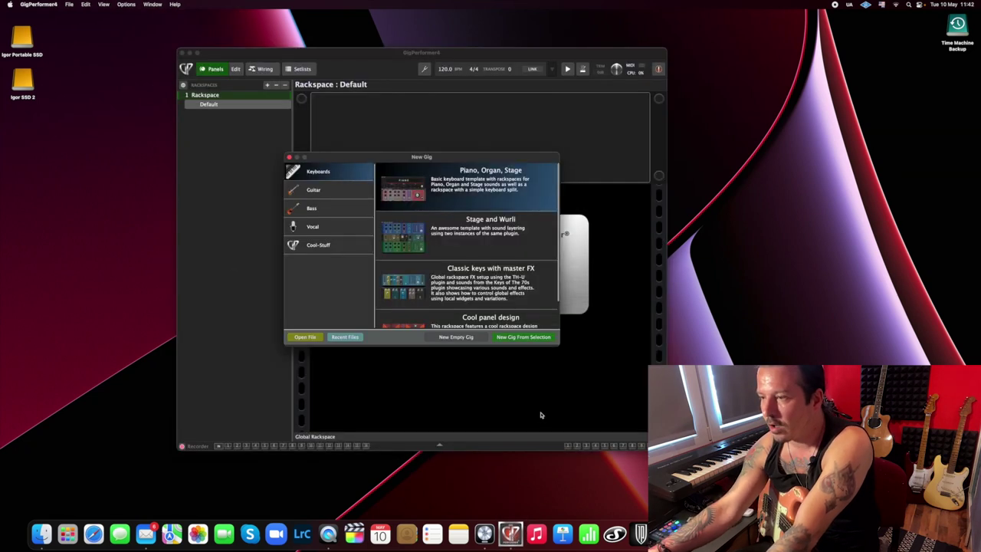
pyautogui.click(329, 192)
pyautogui.click(327, 208)
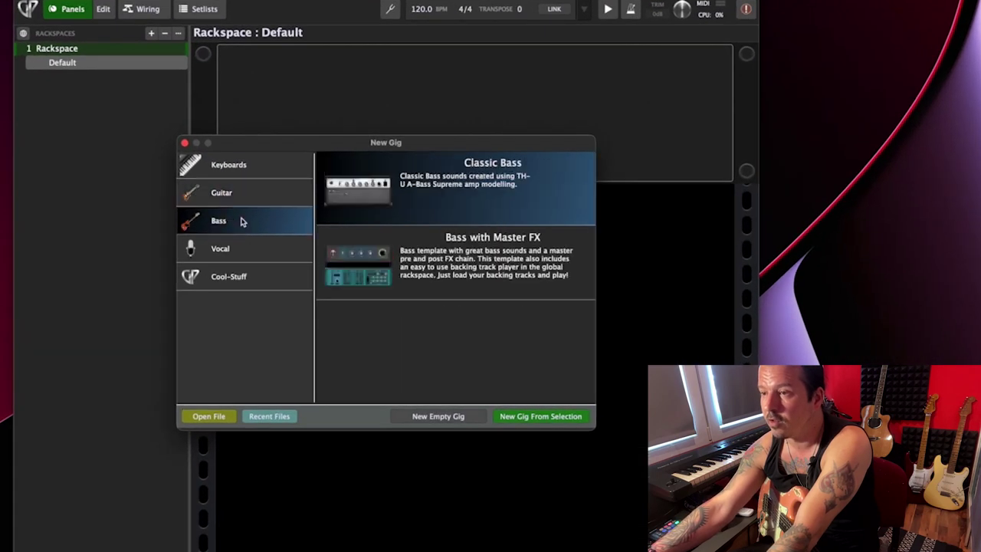
pyautogui.click(241, 197)
pyautogui.click(249, 170)
pyautogui.click(243, 195)
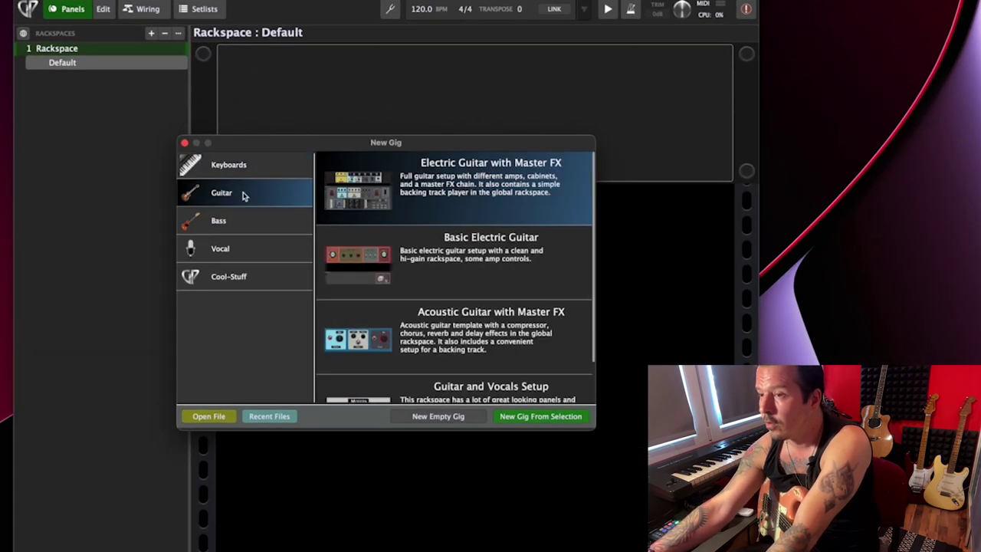
pyautogui.click(248, 225)
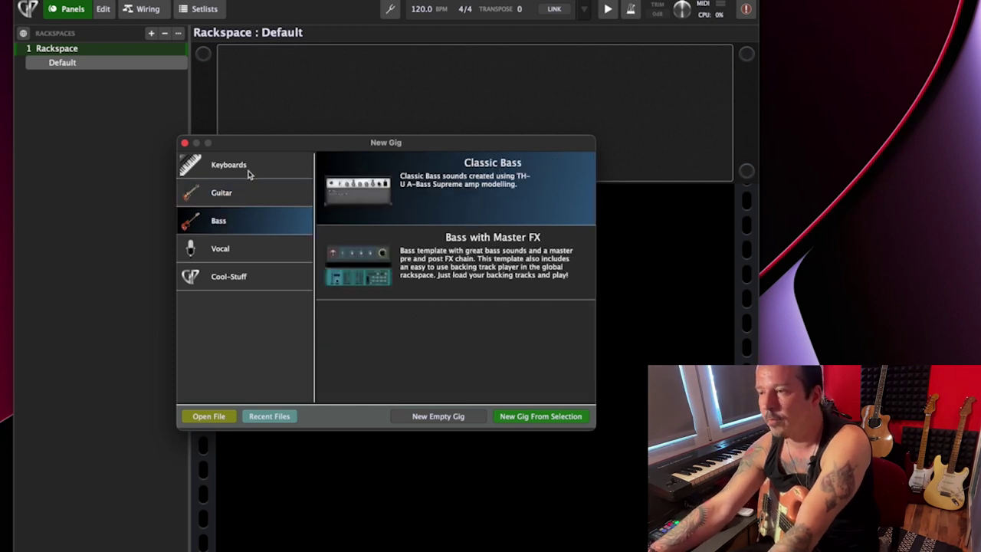
pyautogui.click(241, 197)
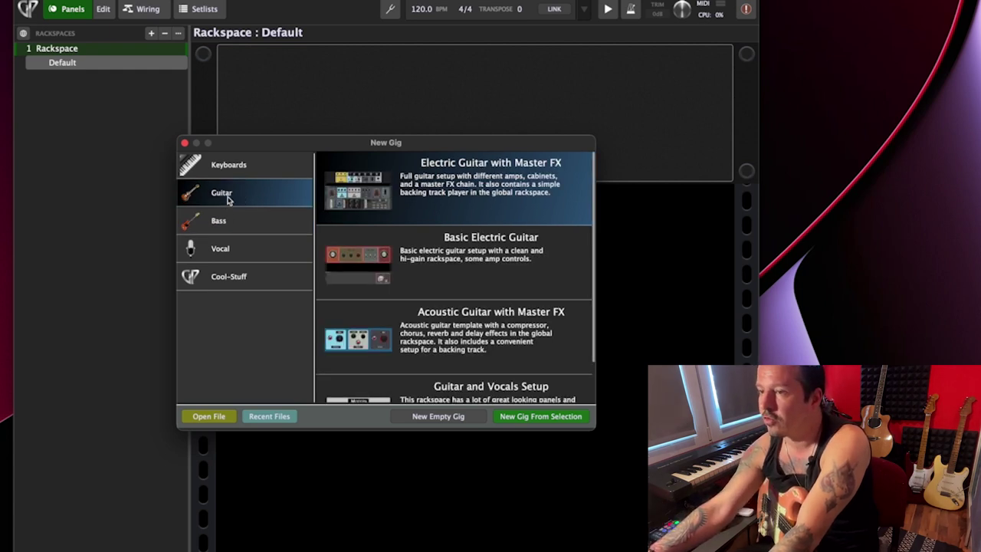
pyautogui.click(246, 176)
pyautogui.click(245, 198)
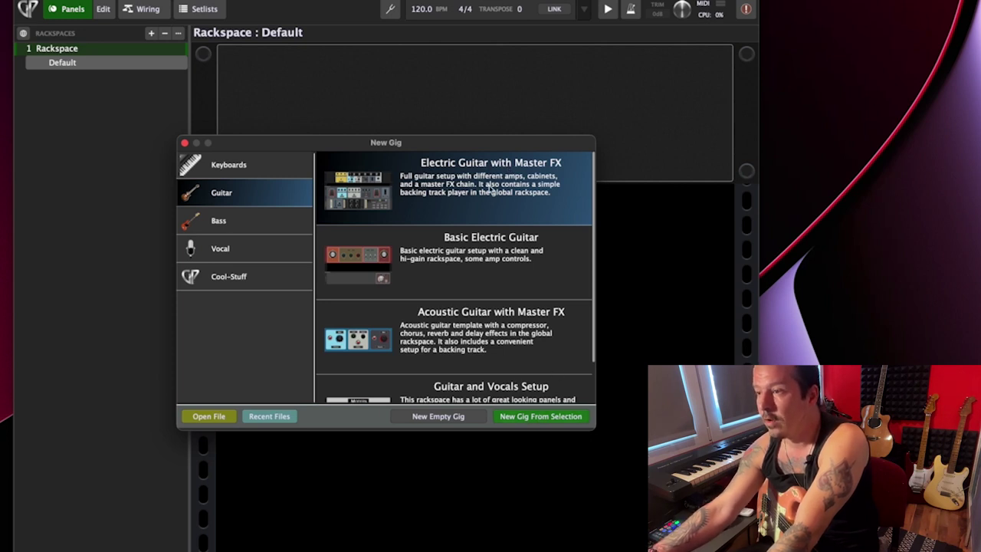
# Step: Create a new gig from the Electric Guitar with Master FX template
pyautogui.doubleClick(490, 187)
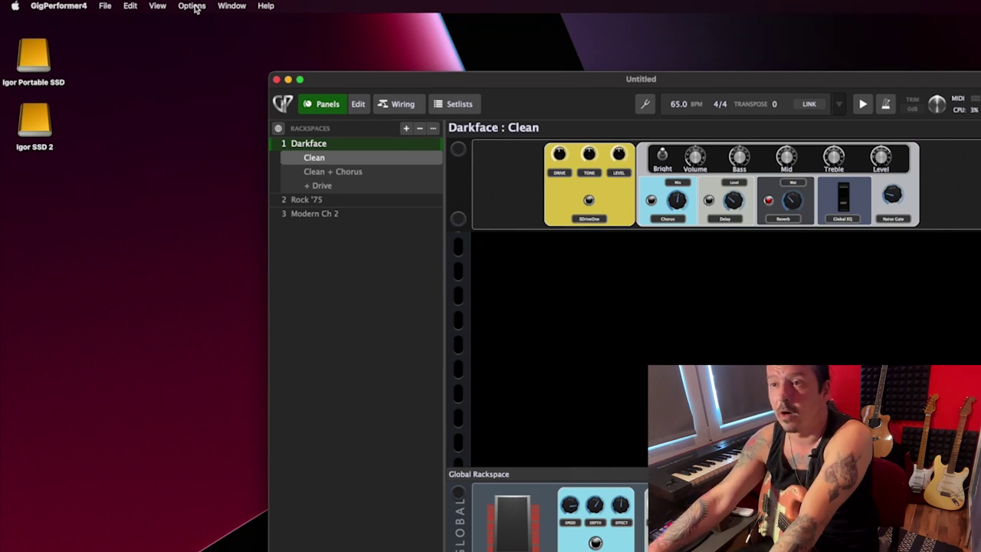
pyautogui.click(191, 6)
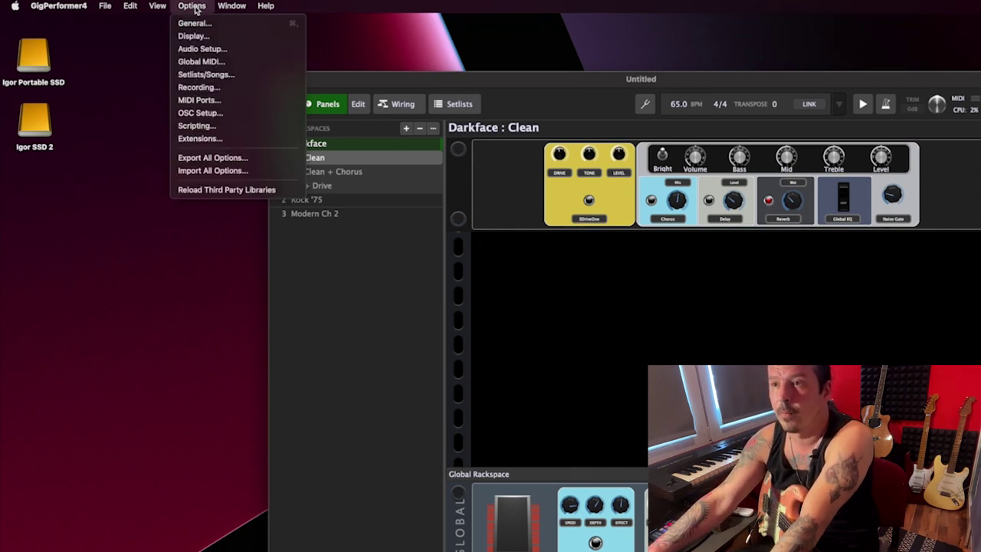
pyautogui.click(205, 49)
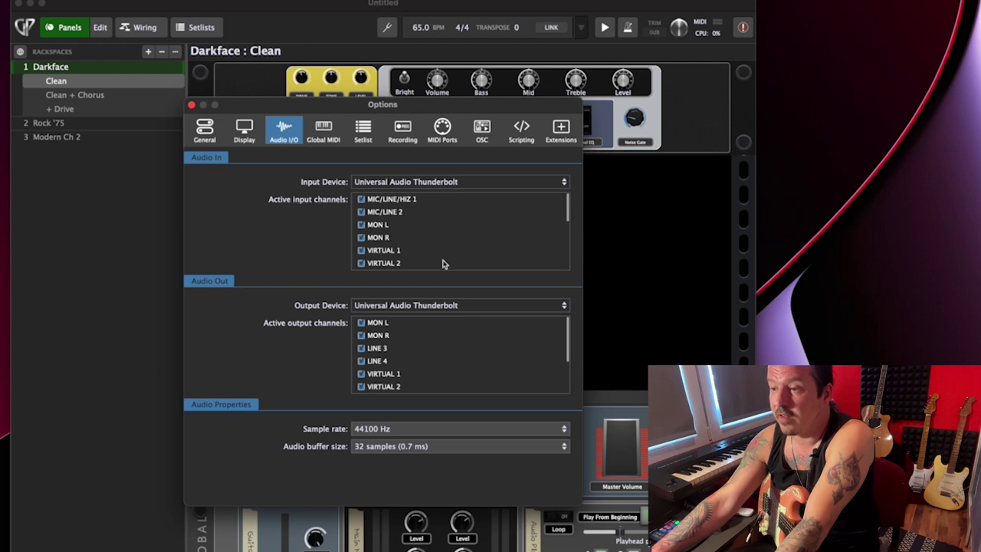
pyautogui.click(409, 451)
pyautogui.click(408, 448)
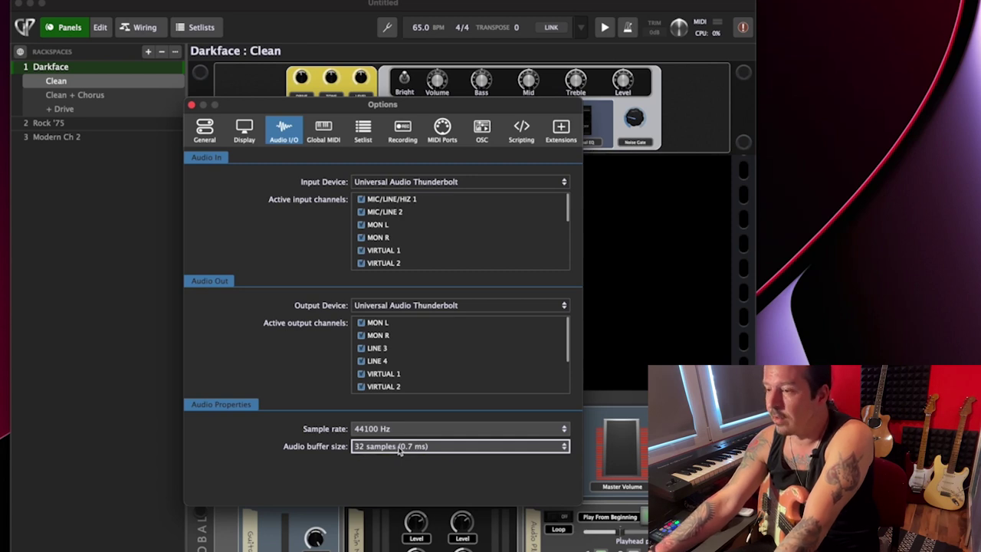
pyautogui.click(192, 105)
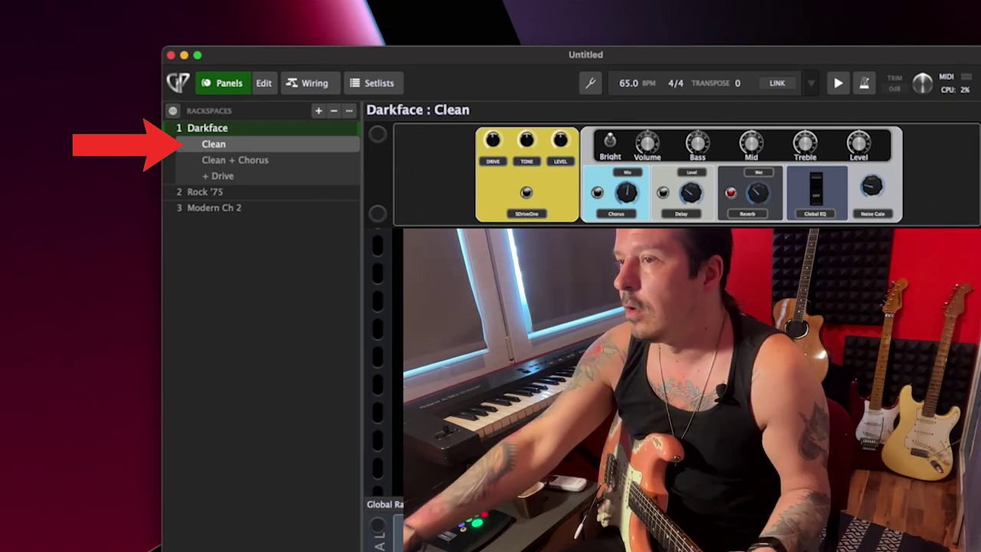
# Step: Audition Darkface Clean + Chorus and + Drive, Rock '75 Rhythm + Drive, and Modern Ch 2 Lead
pyautogui.click(232, 165)
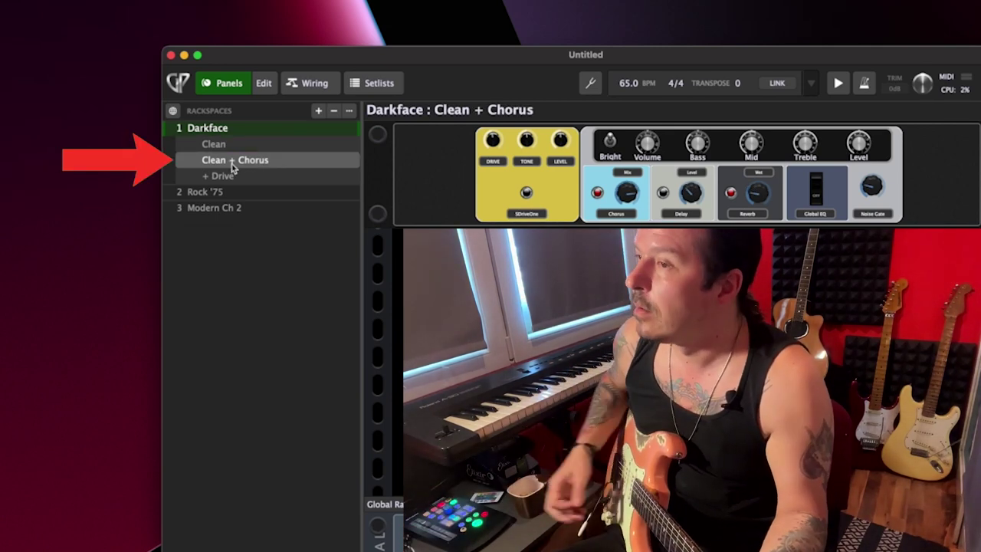
pyautogui.click(224, 175)
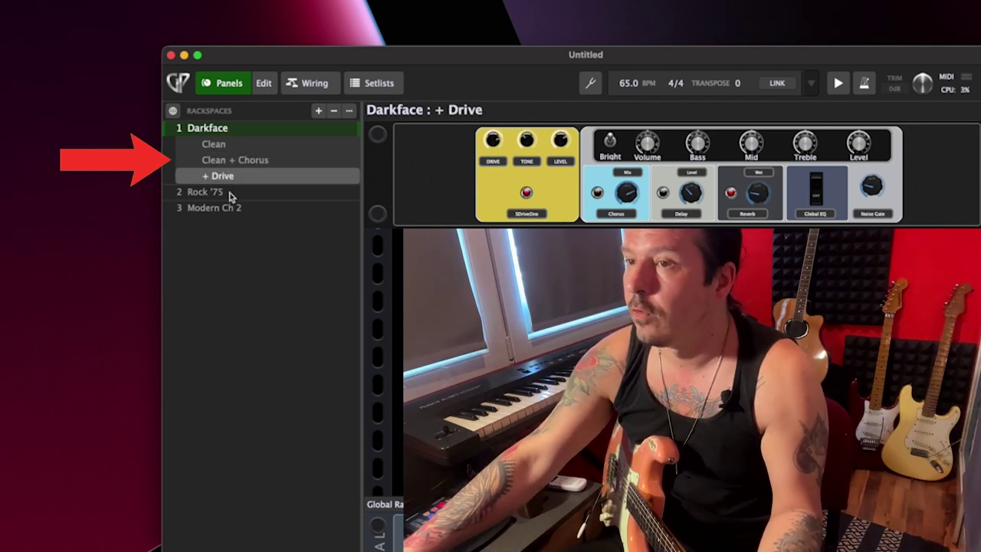
pyautogui.click(230, 192)
pyautogui.click(228, 177)
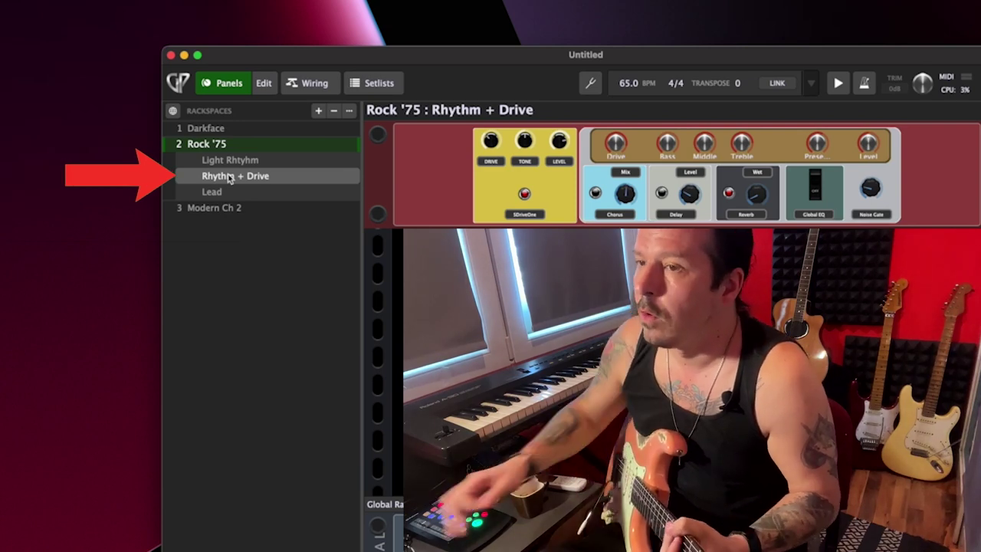
pyautogui.click(215, 207)
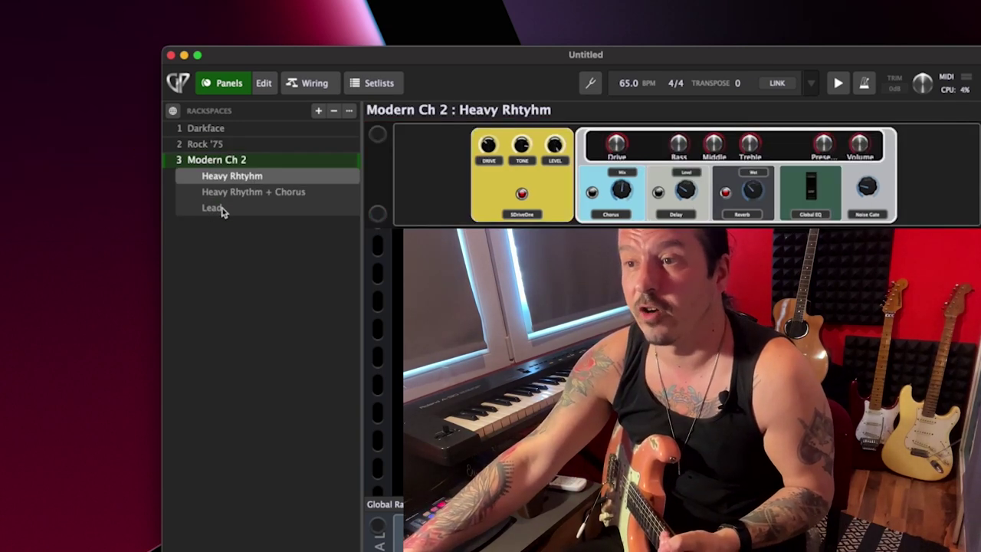
pyautogui.click(221, 208)
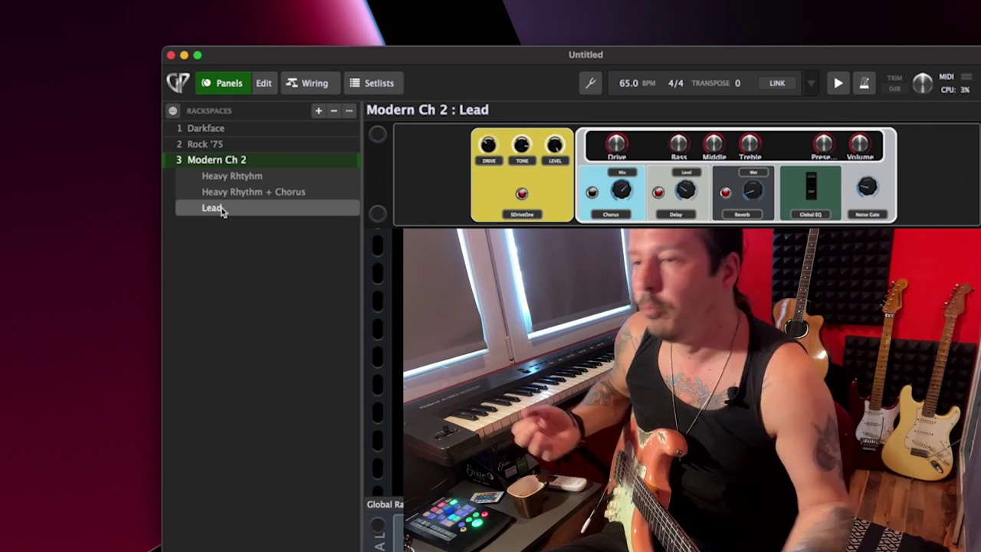
# Step: Compare Darkface, Rock '75 and Modern Ch 2 Lead again, then edit the Rock '75 Rhythm + Drive panel
pyautogui.click(240, 131)
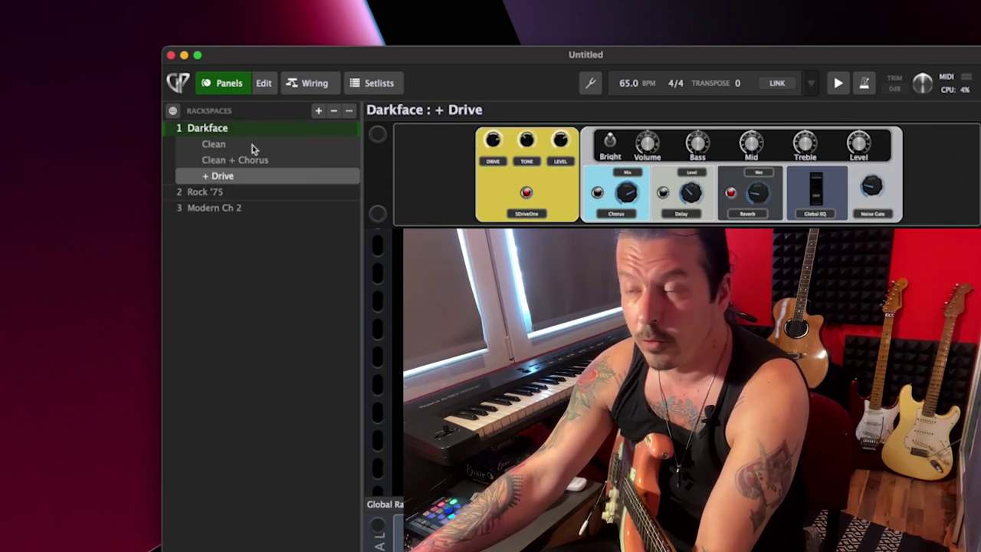
pyautogui.click(226, 193)
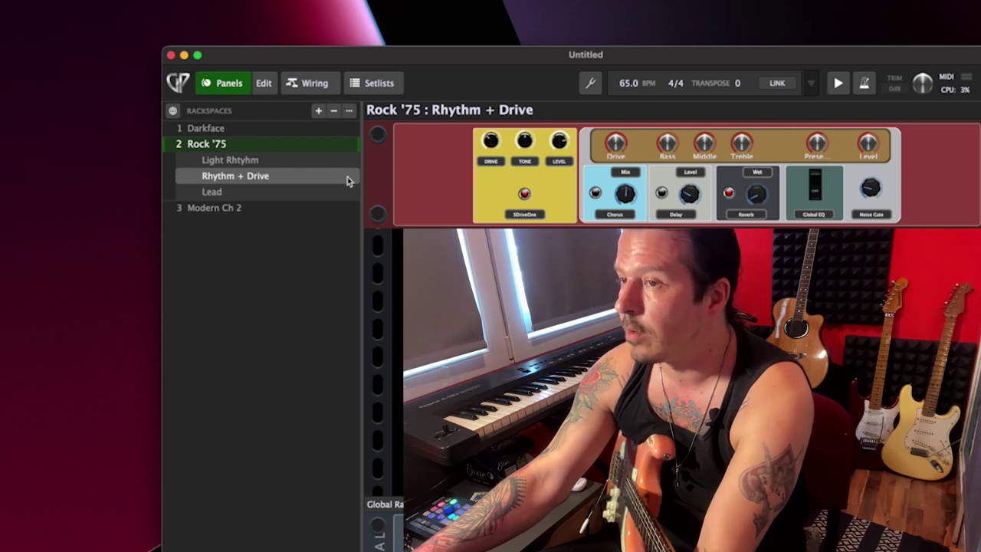
pyautogui.click(262, 131)
pyautogui.click(219, 194)
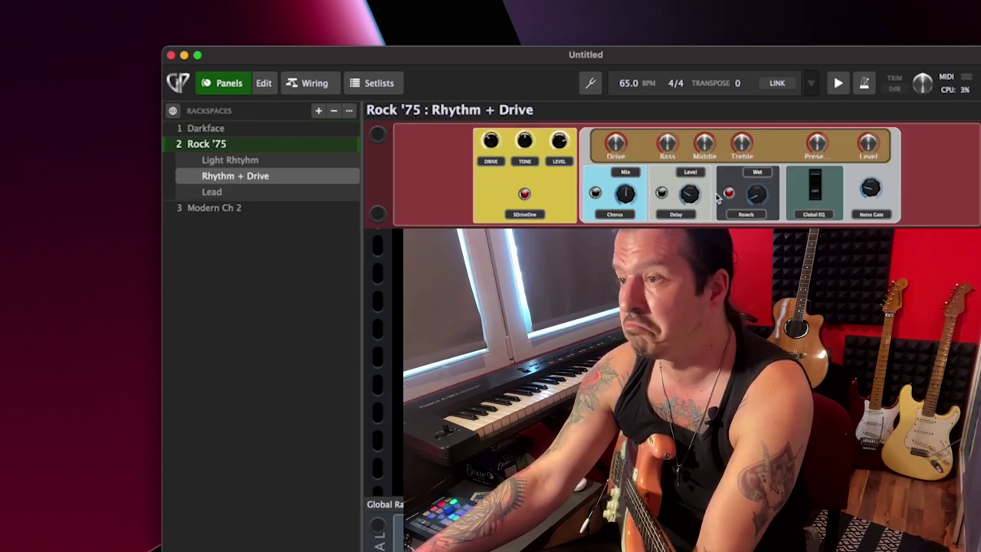
pyautogui.click(254, 211)
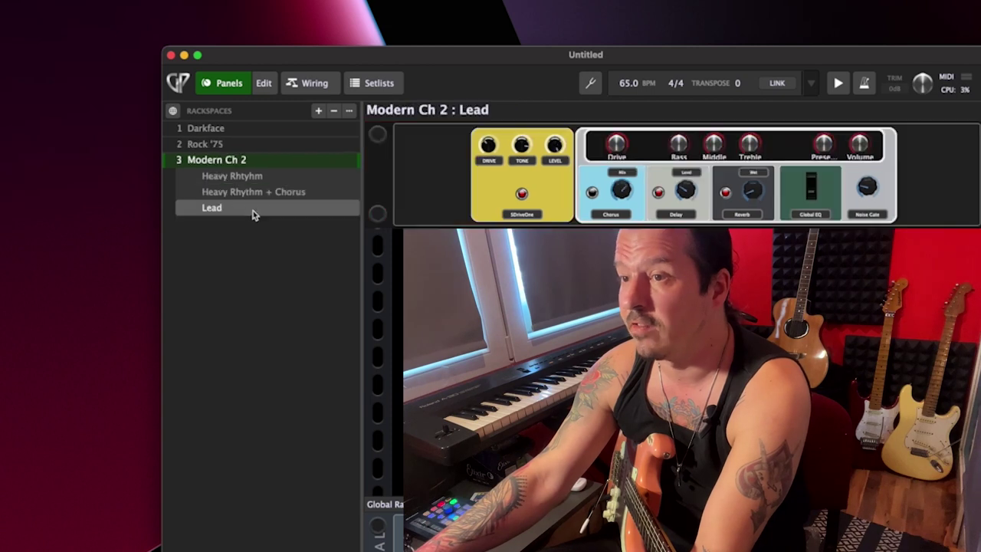
pyautogui.click(242, 146)
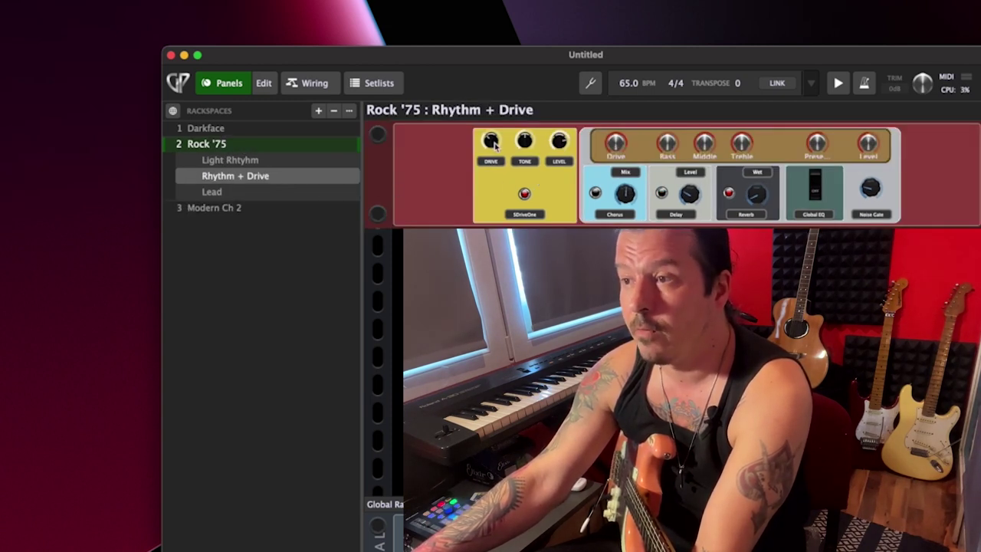
pyautogui.click(266, 84)
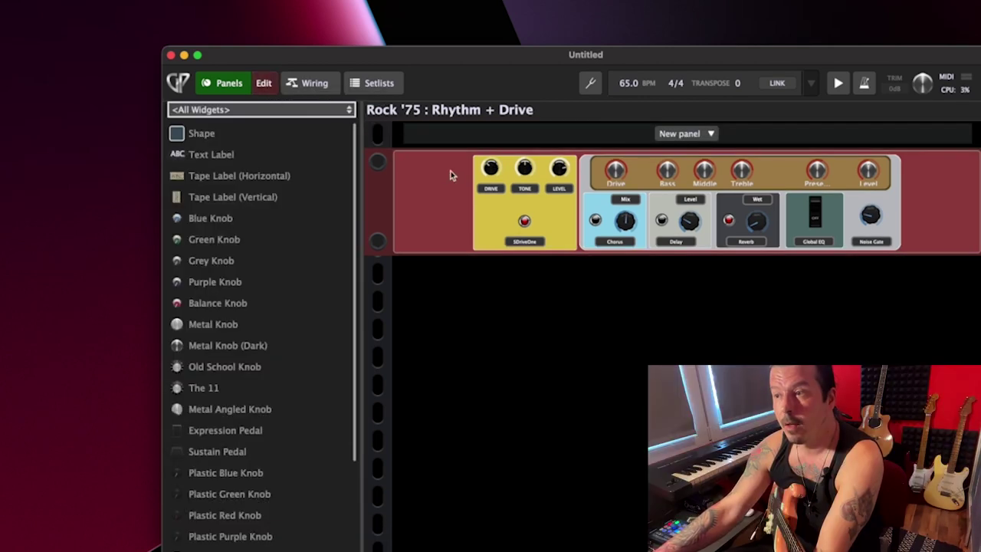
# Step: MIDI-learn the USB Midi pitch wheel onto the yellow pedal's drive knob, then exit editing to Modern Ch 2
pyautogui.rightClick(479, 161)
pyautogui.click(370, 423)
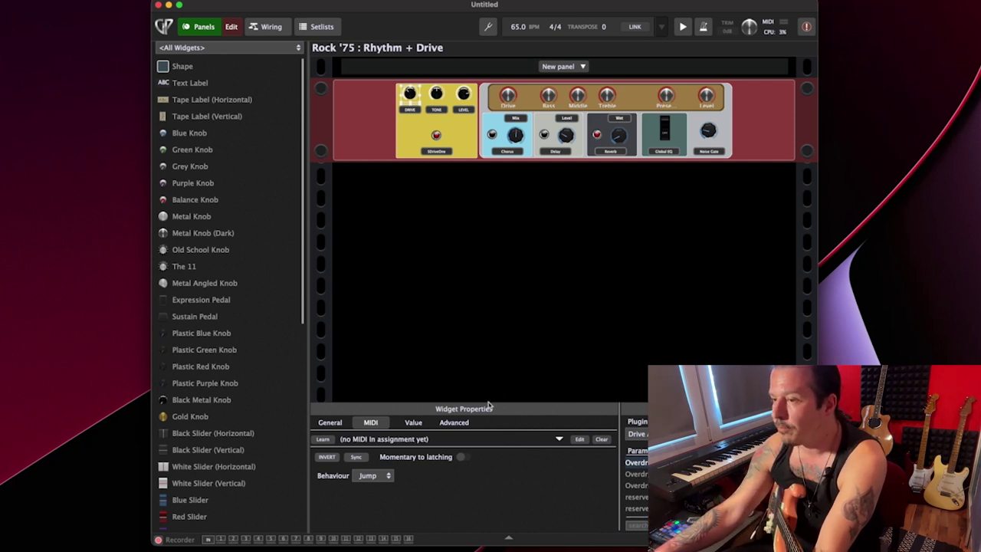
pyautogui.click(322, 439)
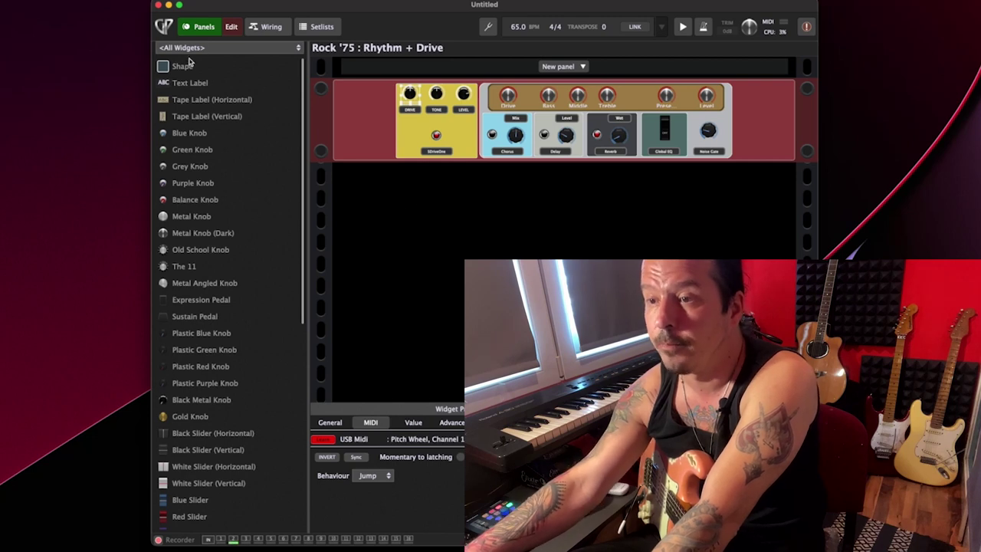
pyautogui.click(230, 26)
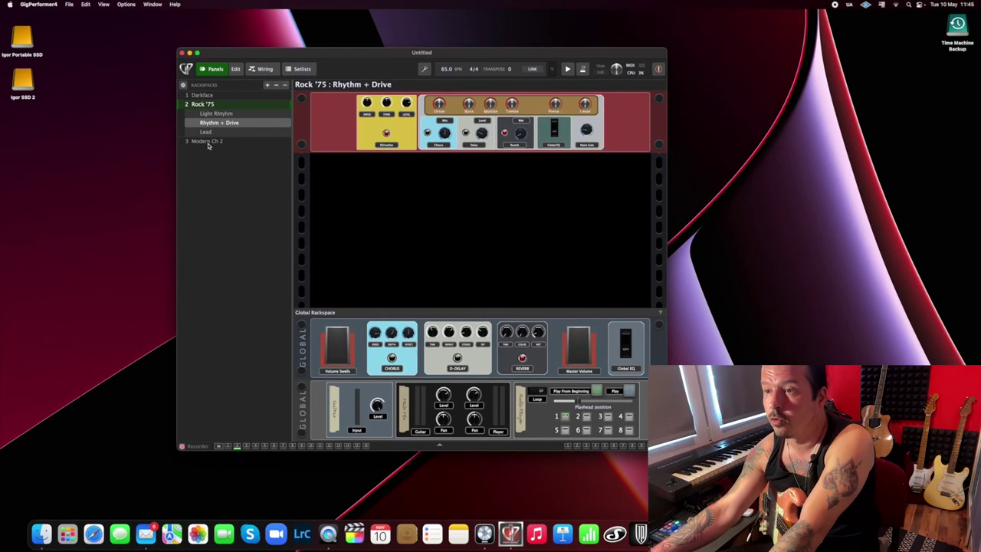
pyautogui.click(207, 142)
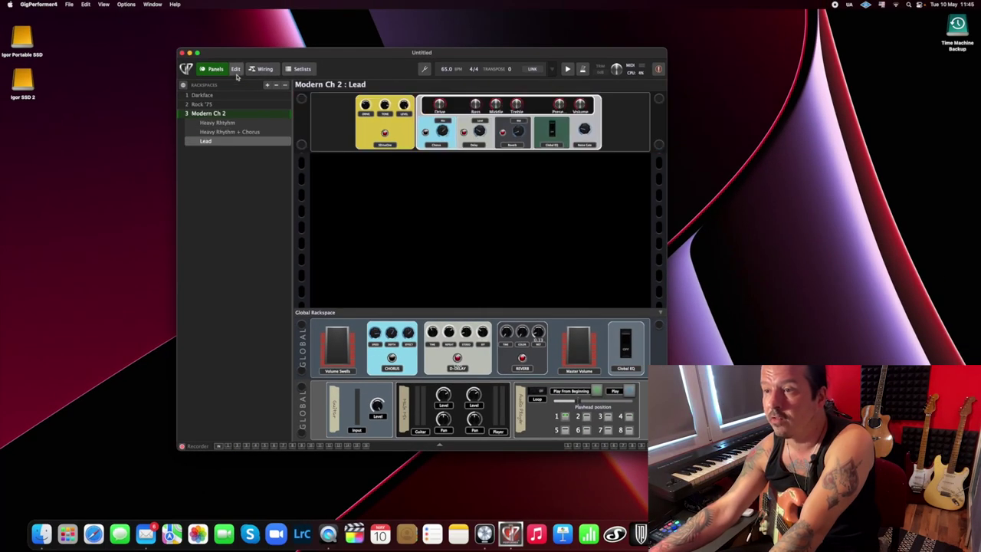
pyautogui.click(262, 69)
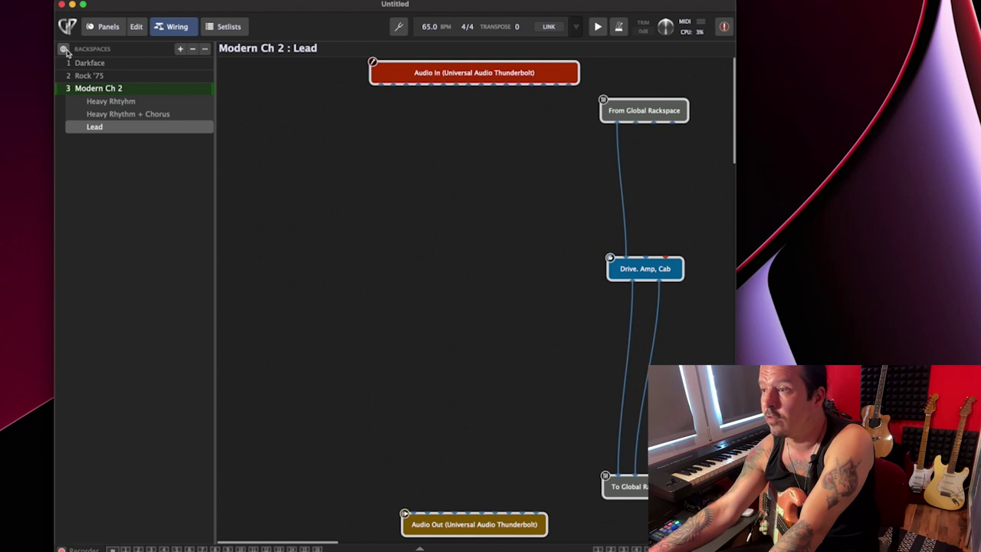
pyautogui.click(64, 50)
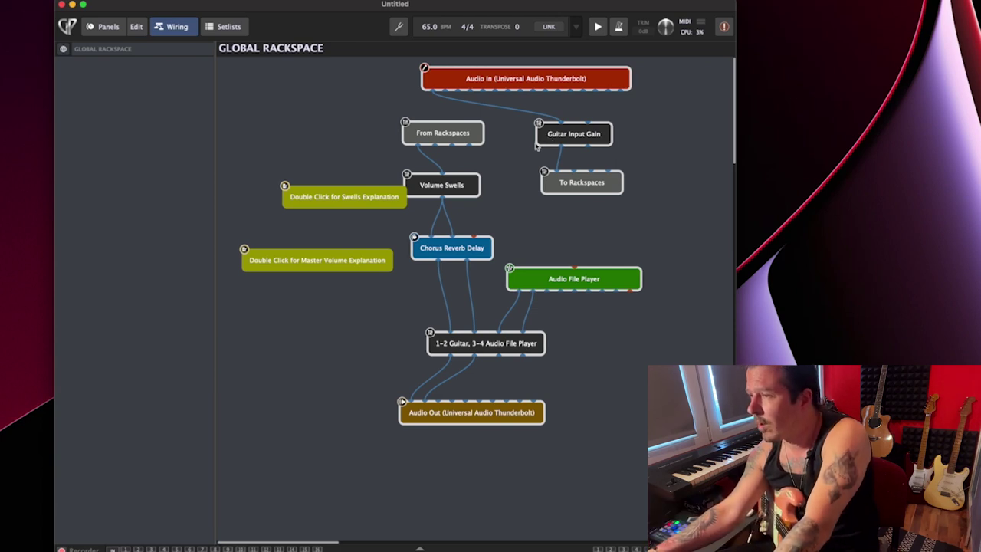
pyautogui.click(63, 48)
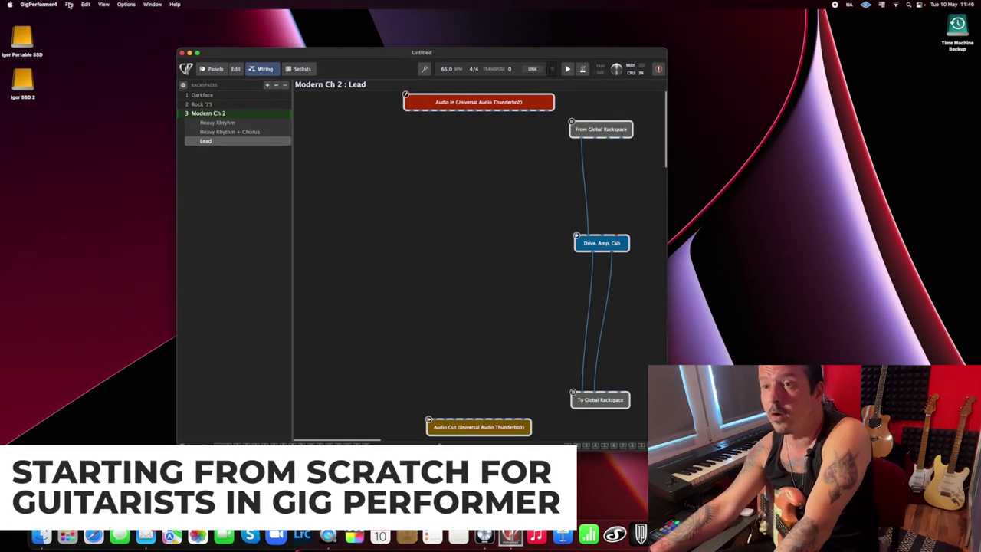
pyautogui.click(69, 5)
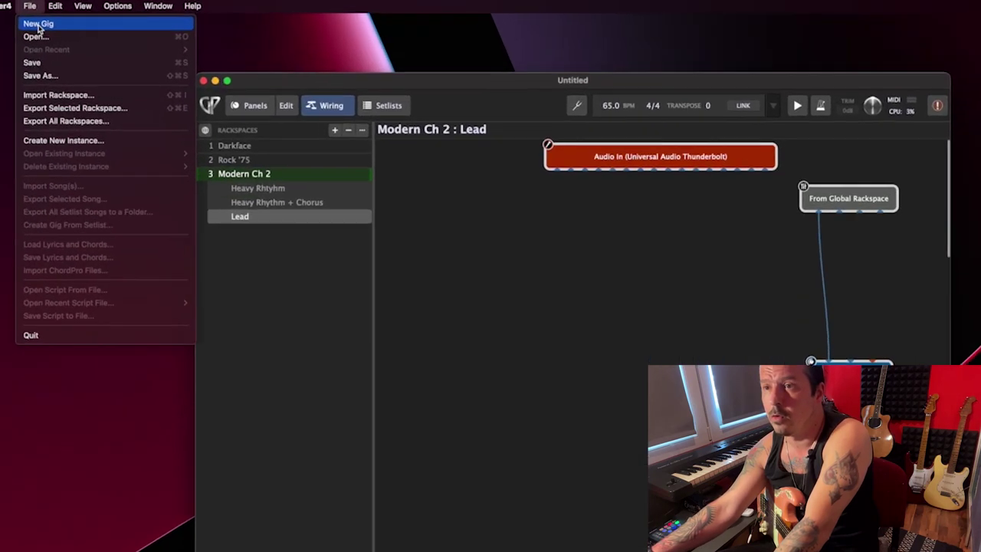
# Step: Discard the current gig unsaved, start a New Empty Gig, and move the MIDI In block aside
pyautogui.click(59, 20)
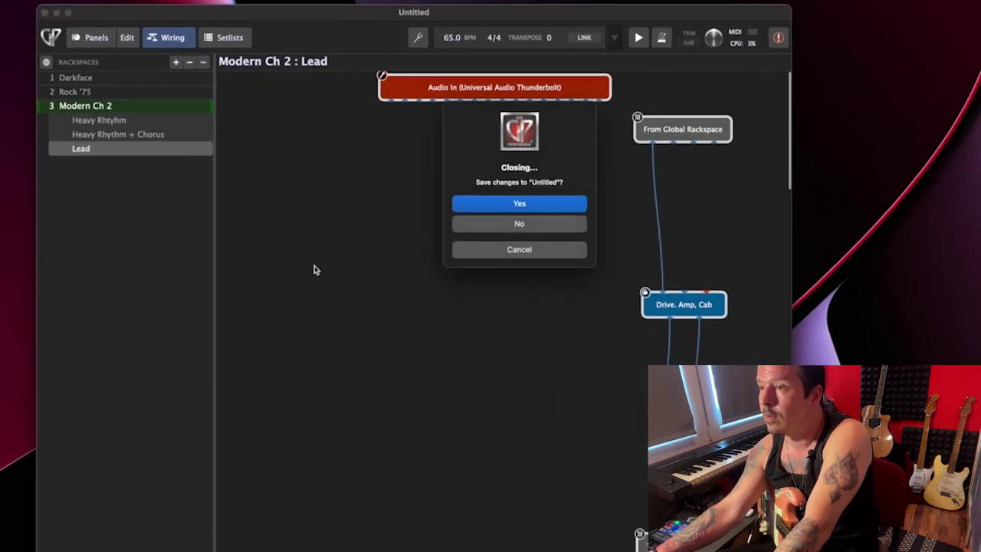
pyautogui.click(524, 225)
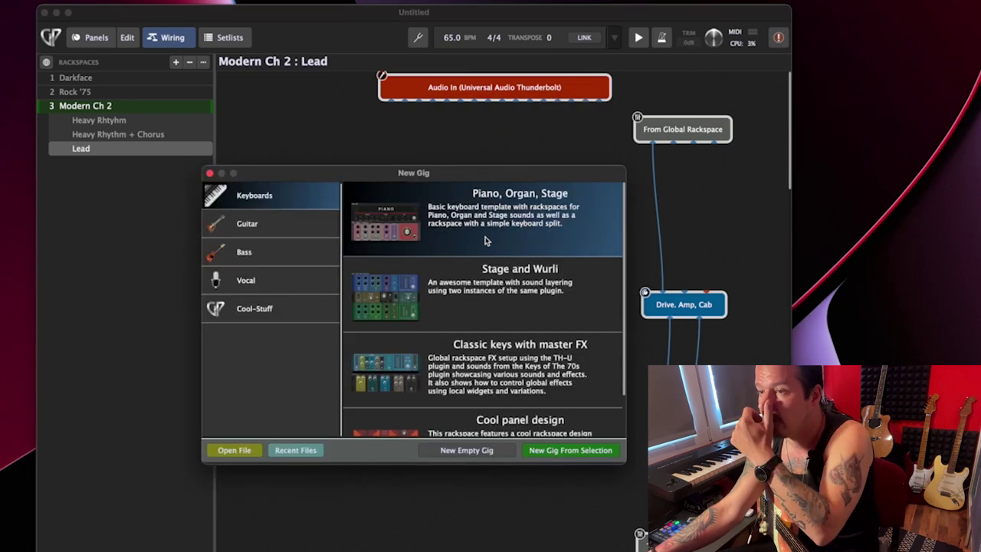
pyautogui.click(468, 452)
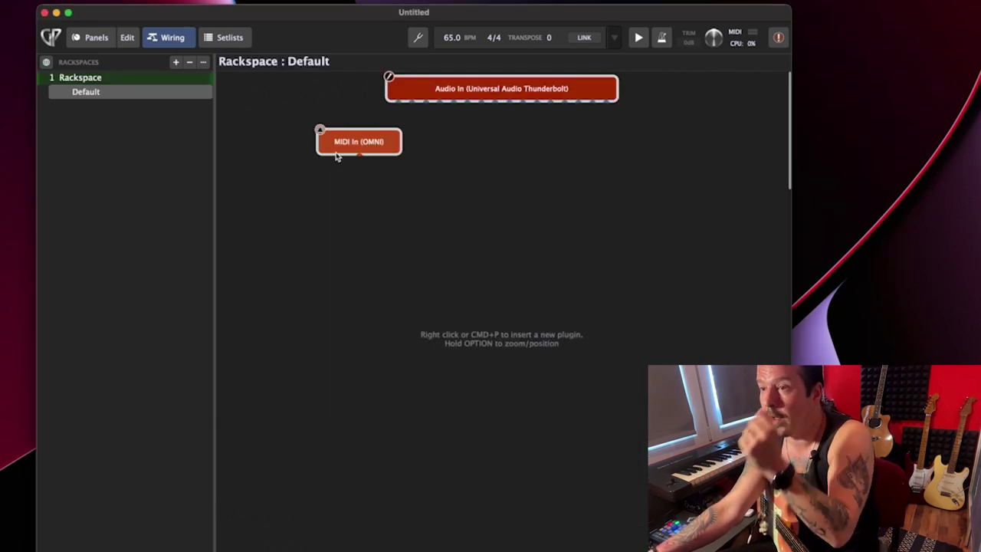
pyautogui.moveTo(328, 142); pyautogui.dragTo(259, 190)
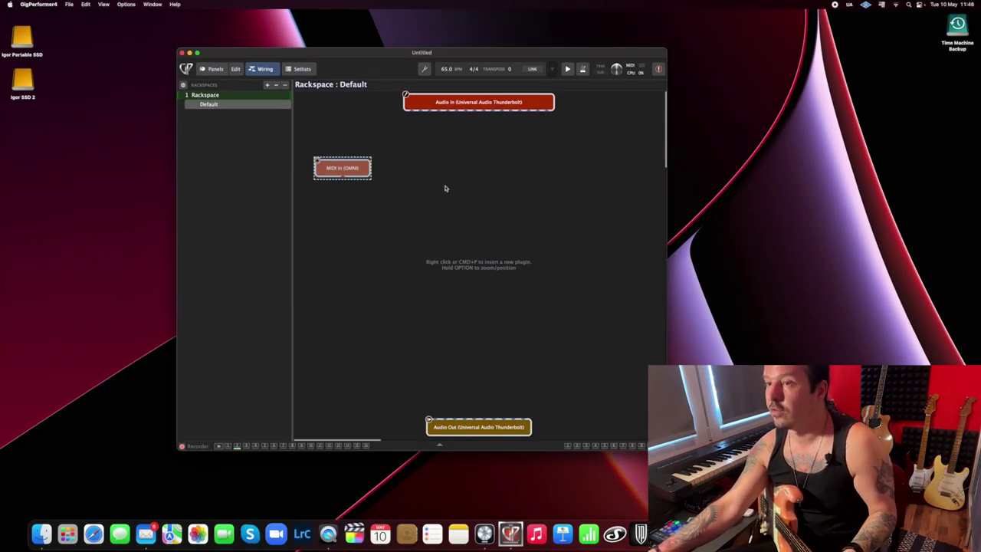
# Step: Bring up the Installed Plugins > Overloud submenu showing the TH-U plugins
pyautogui.rightClick(434, 188)
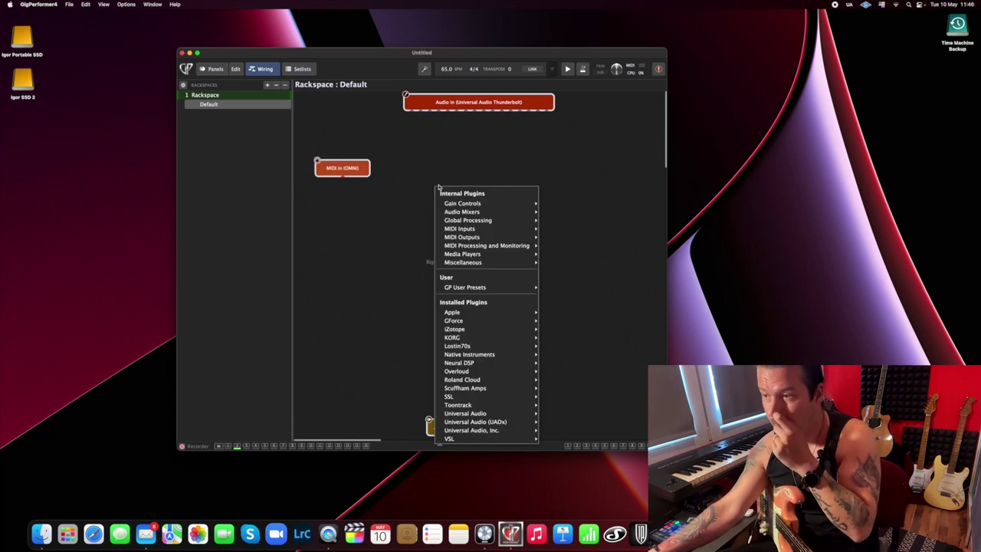
pyautogui.moveTo(470, 264)
pyautogui.moveTo(470, 316)
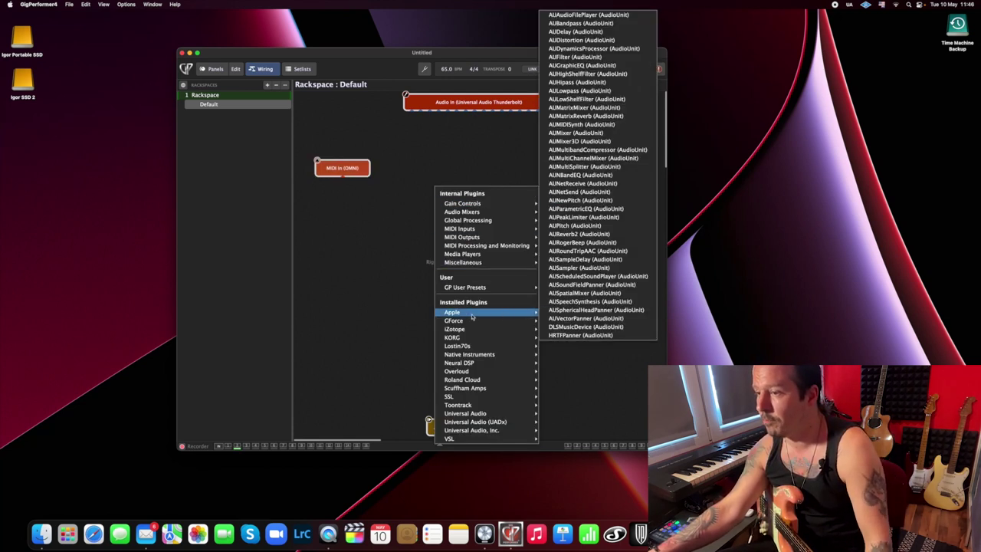
pyautogui.moveTo(486, 406)
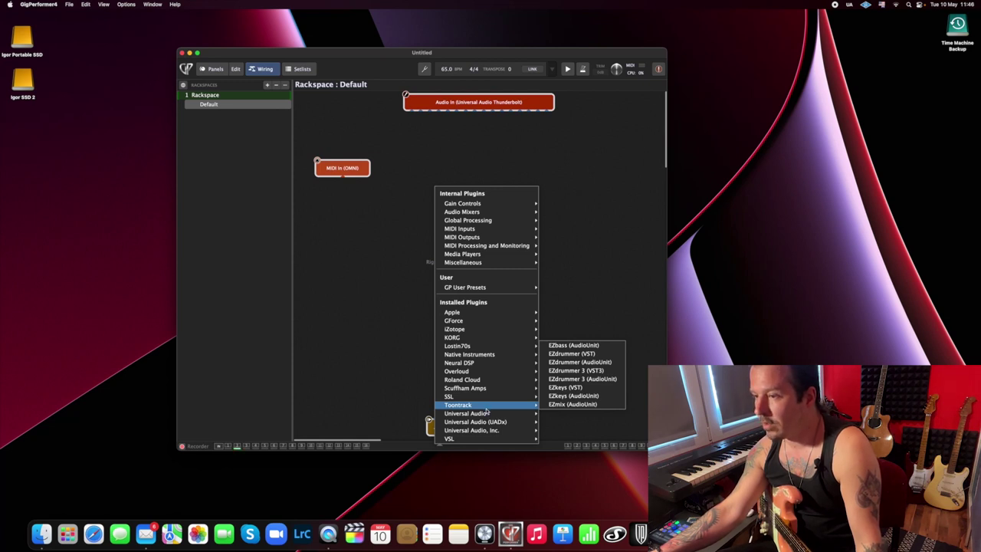
pyautogui.moveTo(482, 374)
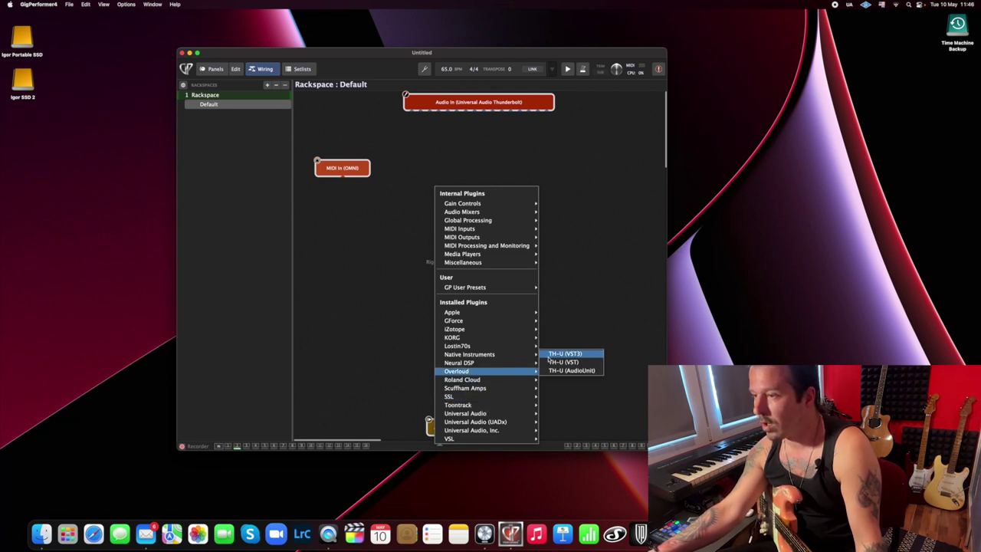
# Step: Insert TH-U and load the Southern Rock preset from the TH-U Rock bank
pyautogui.click(561, 371)
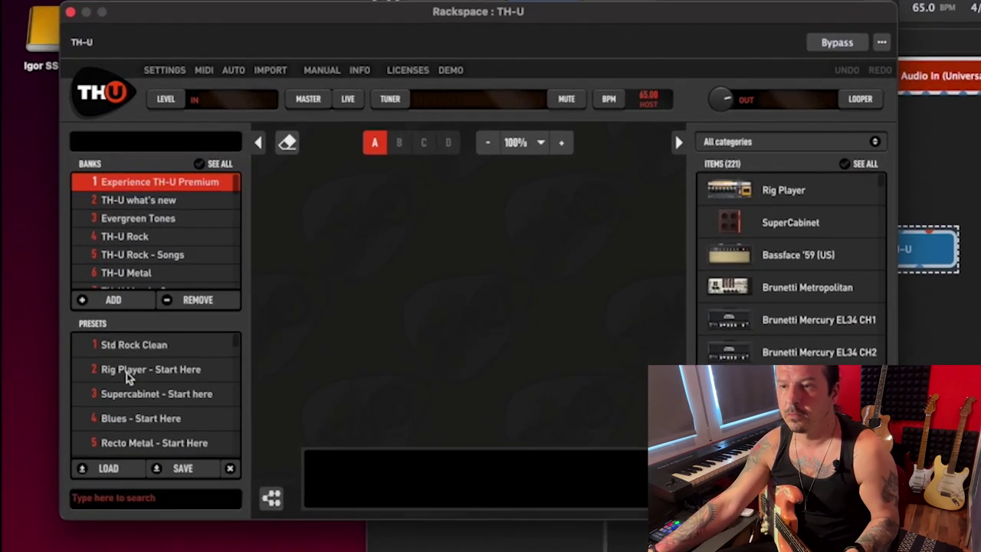
pyautogui.click(67, 244)
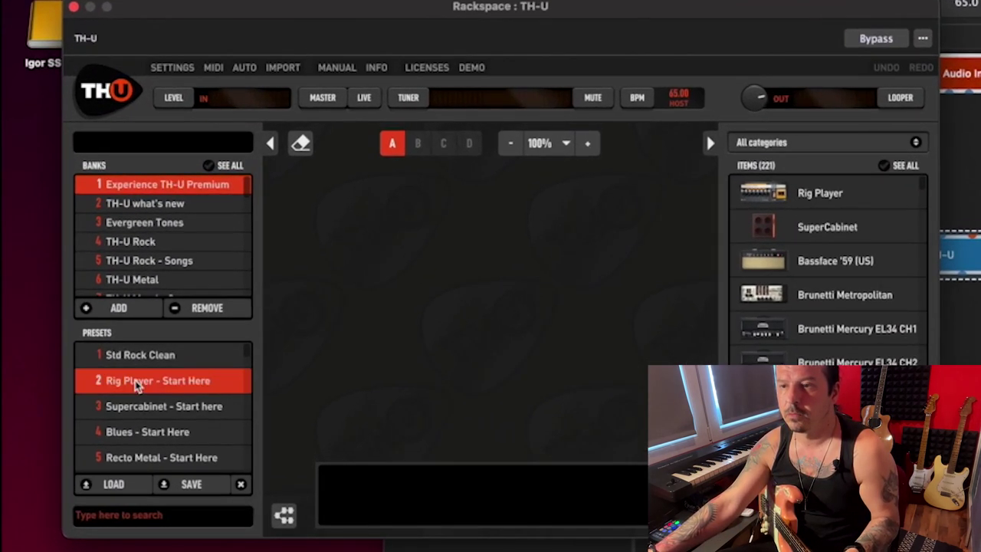
pyautogui.click(128, 223)
pyautogui.click(131, 242)
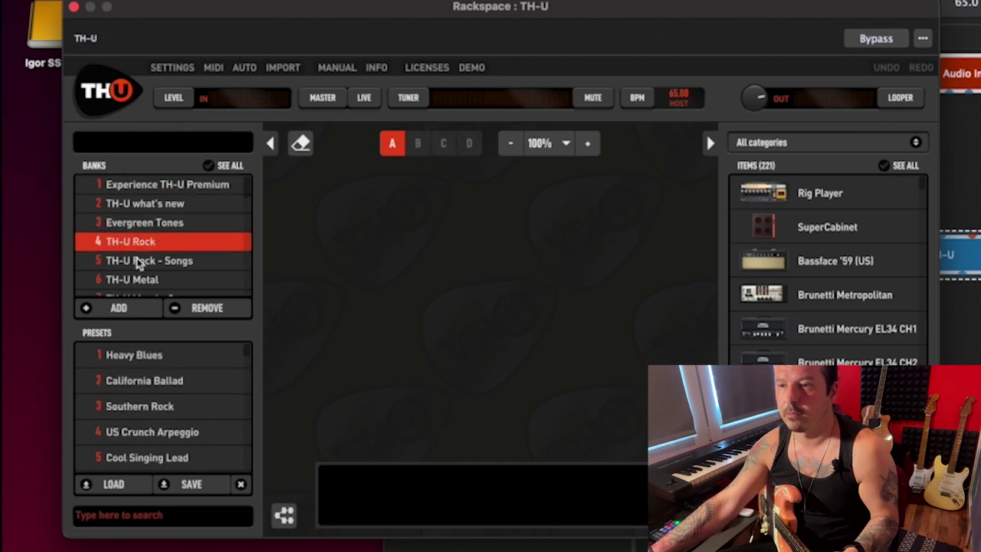
pyautogui.click(139, 406)
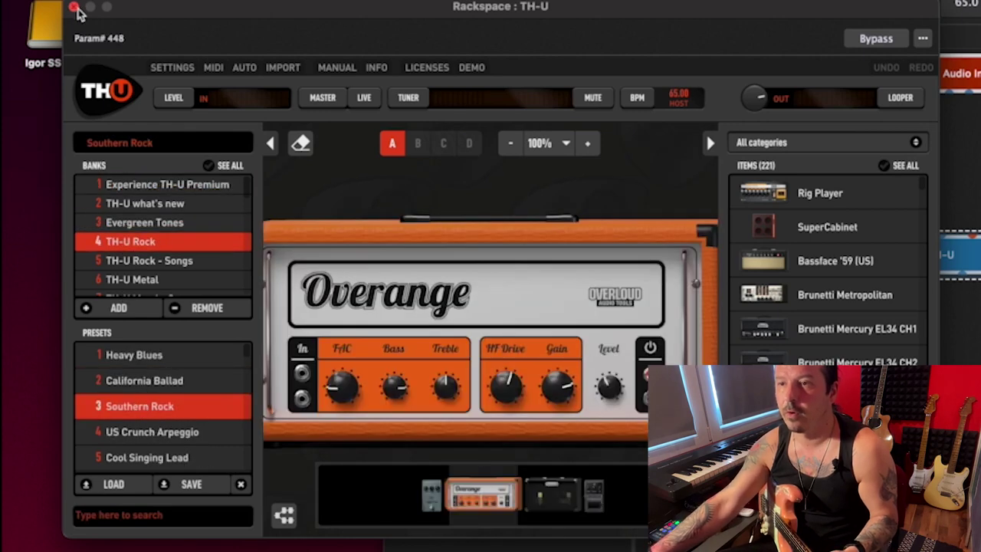
pyautogui.click(73, 6)
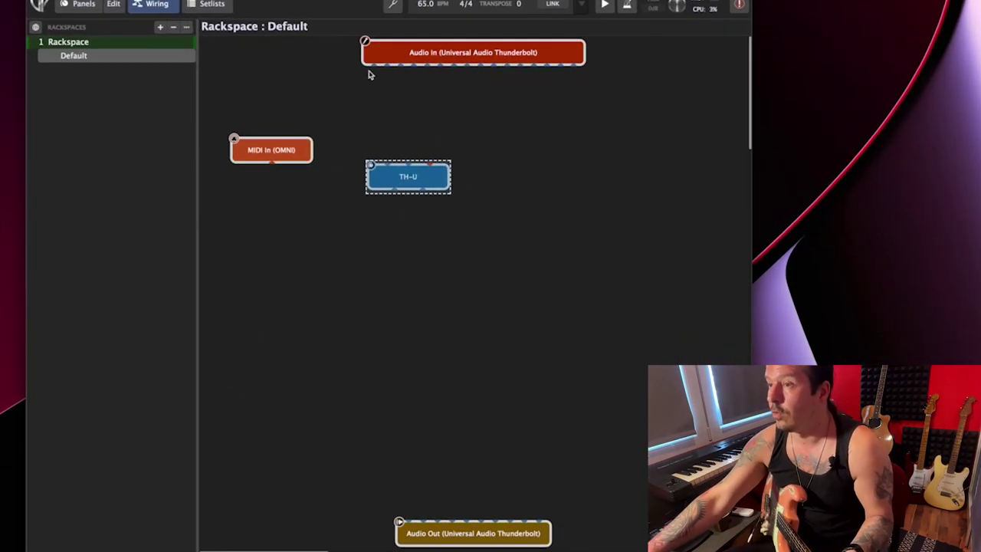
# Step: Wire Audio In into both TH-U inputs and TH-U Outputs 1 and 2 into Audio Out left and right
pyautogui.click(411, 113)
pyautogui.moveTo(373, 69); pyautogui.dragTo(387, 164)
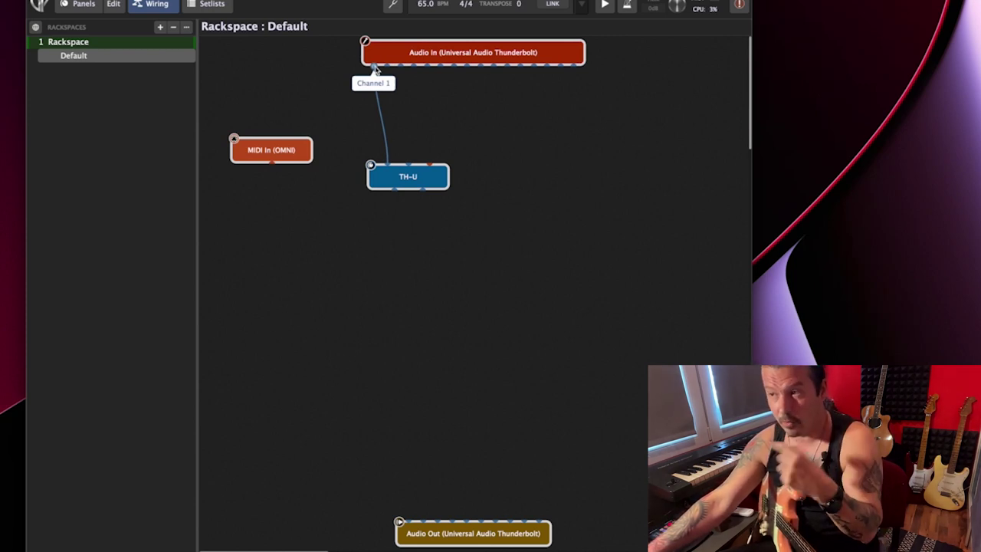
pyautogui.moveTo(377, 67); pyautogui.dragTo(409, 164)
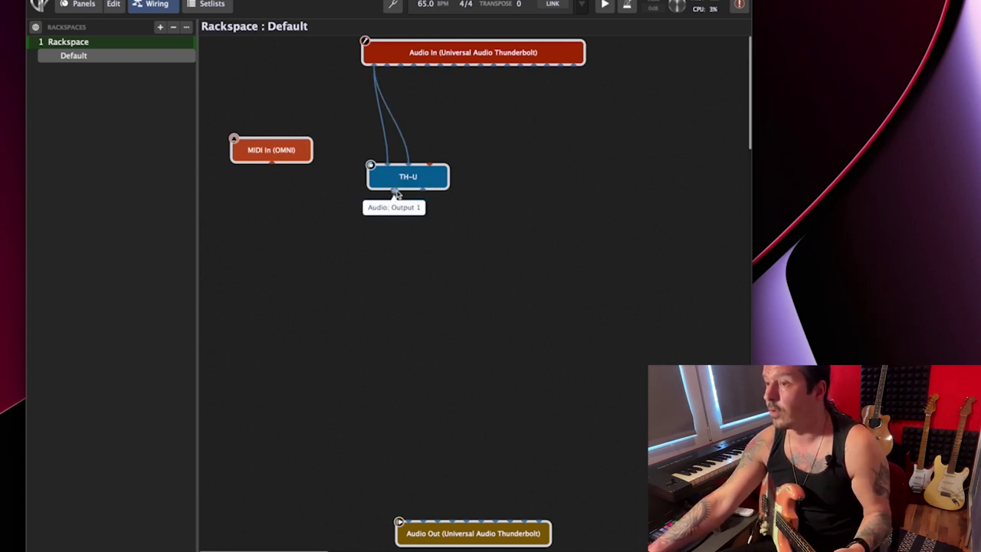
pyautogui.moveTo(396, 195); pyautogui.dragTo(404, 522)
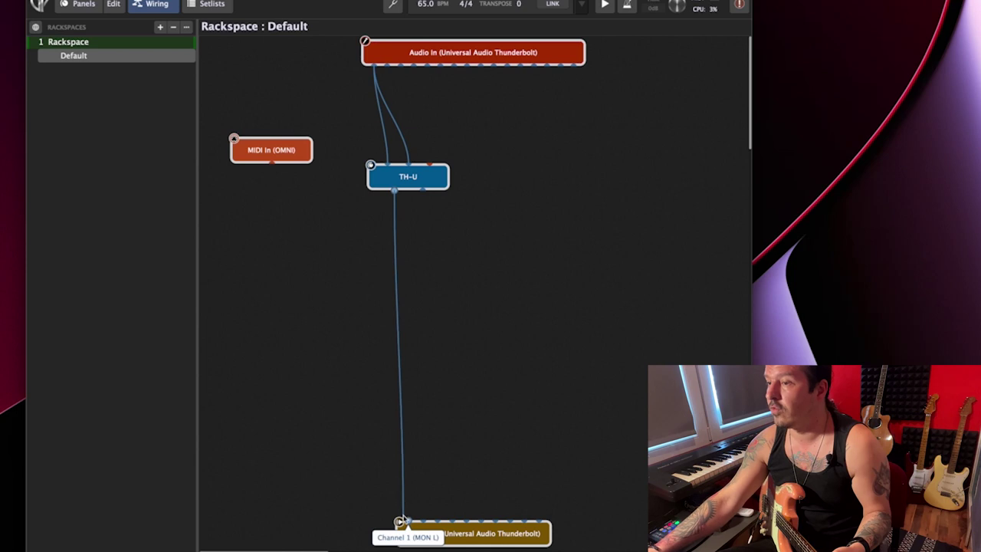
pyautogui.moveTo(423, 191); pyautogui.dragTo(424, 524)
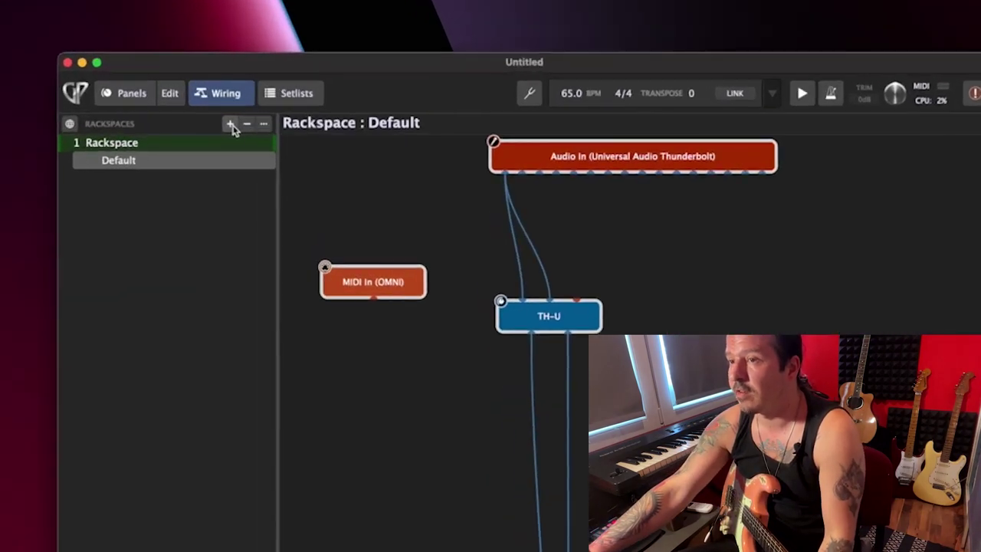
# Step: Create a new rackspace named 'lead' and move its MIDI In block aside
pyautogui.click(267, 84)
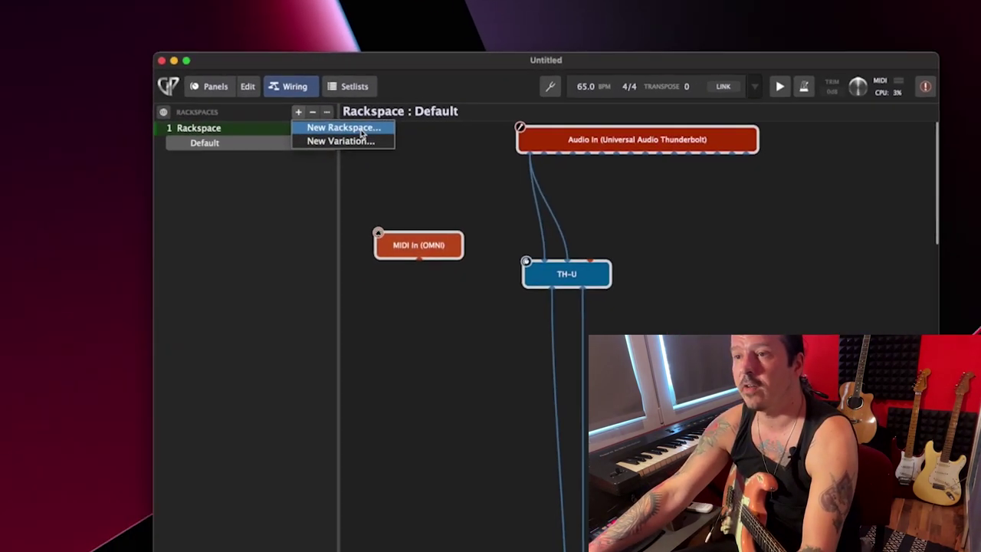
pyautogui.click(291, 142)
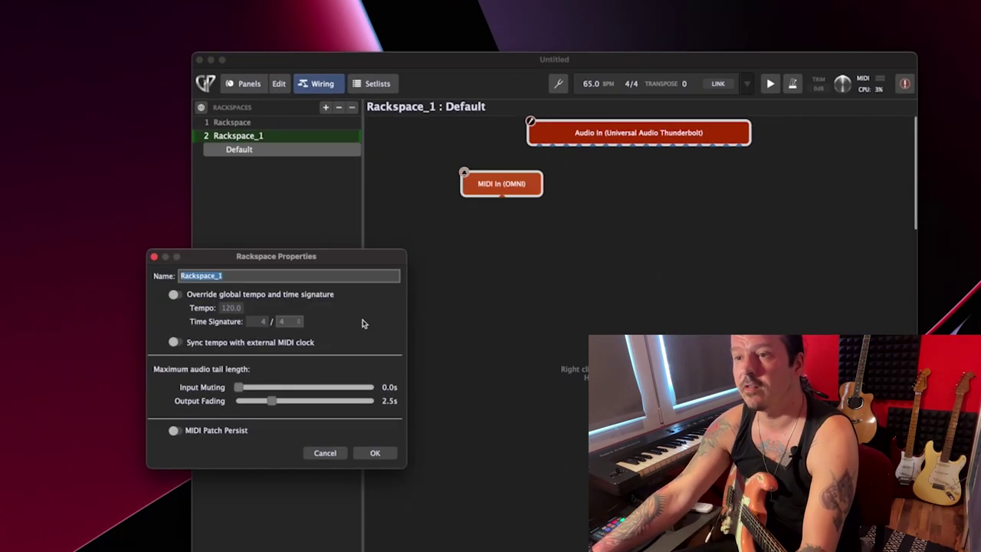
pyautogui.write('lead')
pyautogui.click(376, 453)
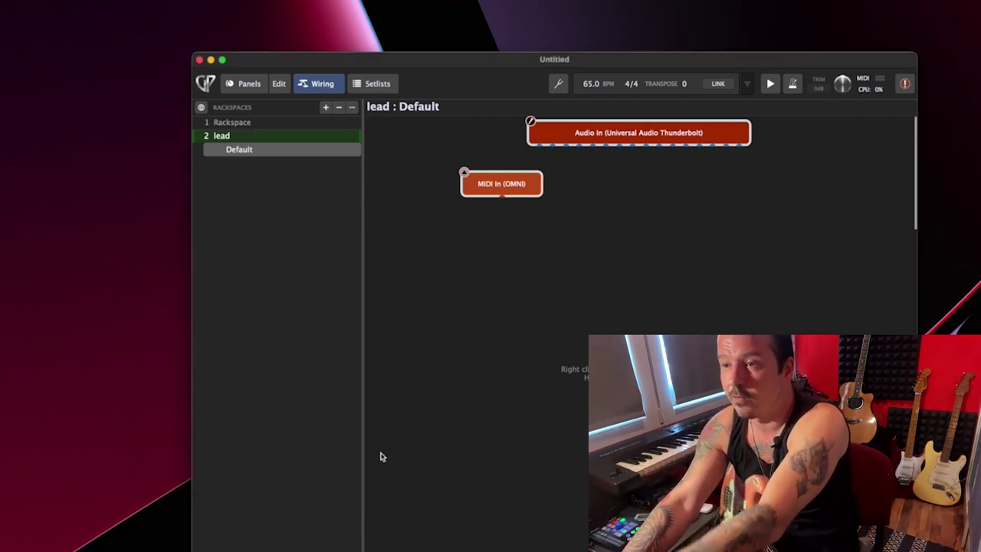
pyautogui.moveTo(516, 191); pyautogui.dragTo(460, 220)
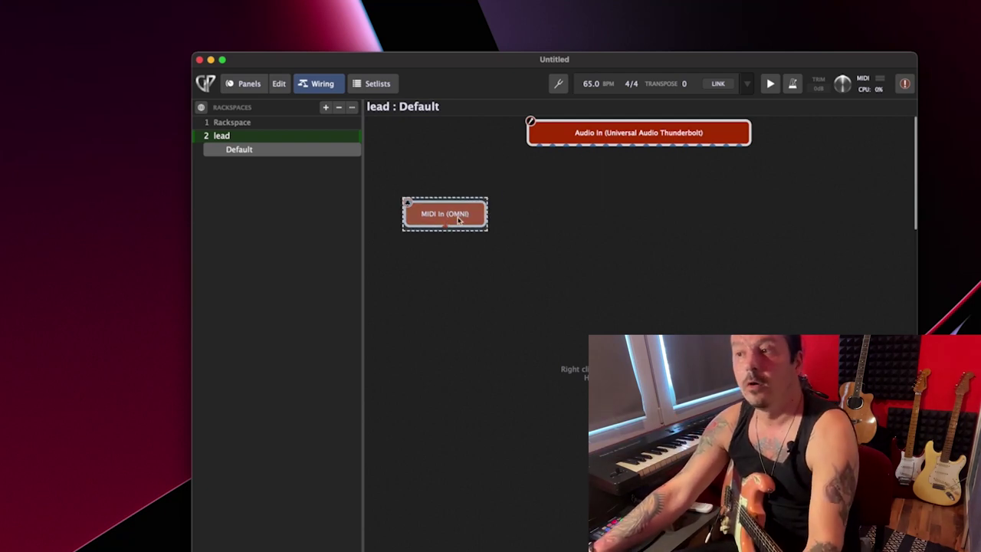
pyautogui.rightClick(570, 278)
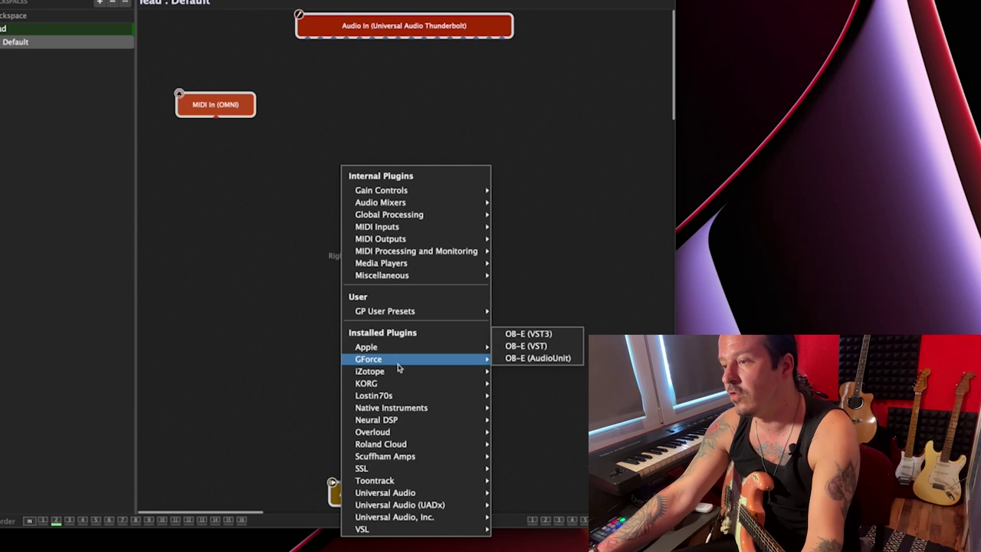
# Step: Insert Neural DSP Archetype Petrucci and wire Audio In through both its inputs to Audio Out
pyautogui.moveTo(398, 426)
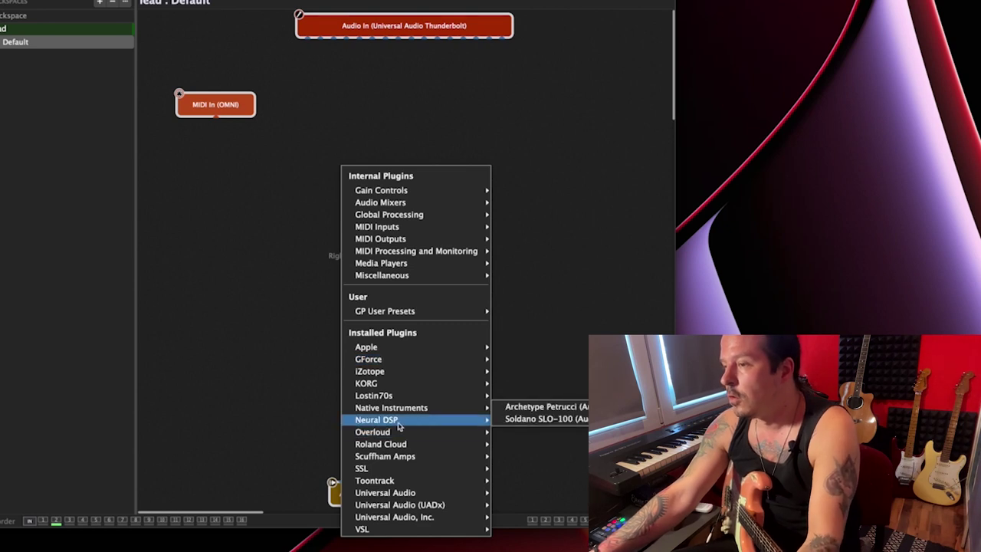
pyautogui.click(563, 407)
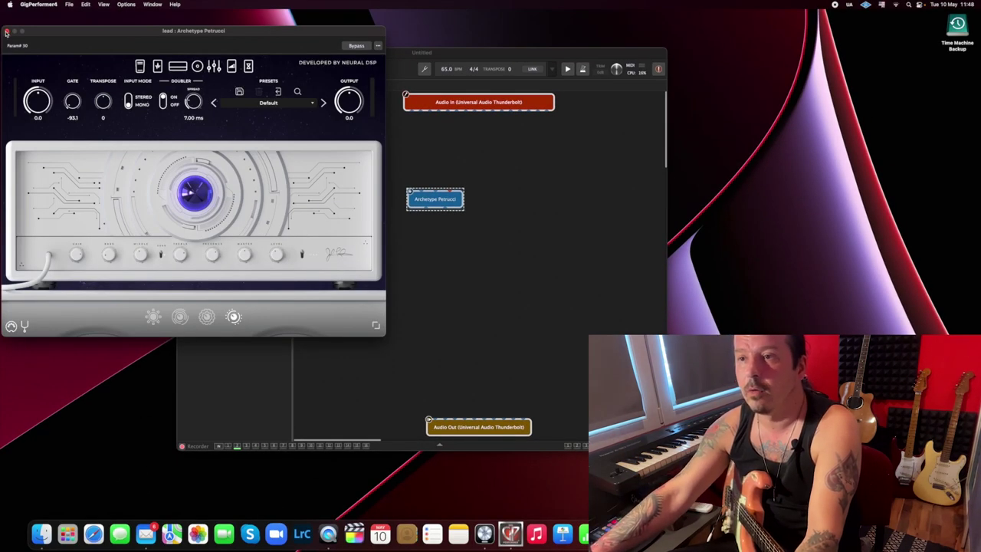
pyautogui.click(6, 32)
pyautogui.moveTo(414, 112); pyautogui.dragTo(410, 191)
pyautogui.moveTo(412, 111); pyautogui.dragTo(435, 423)
pyautogui.moveTo(444, 210); pyautogui.dragTo(444, 423)
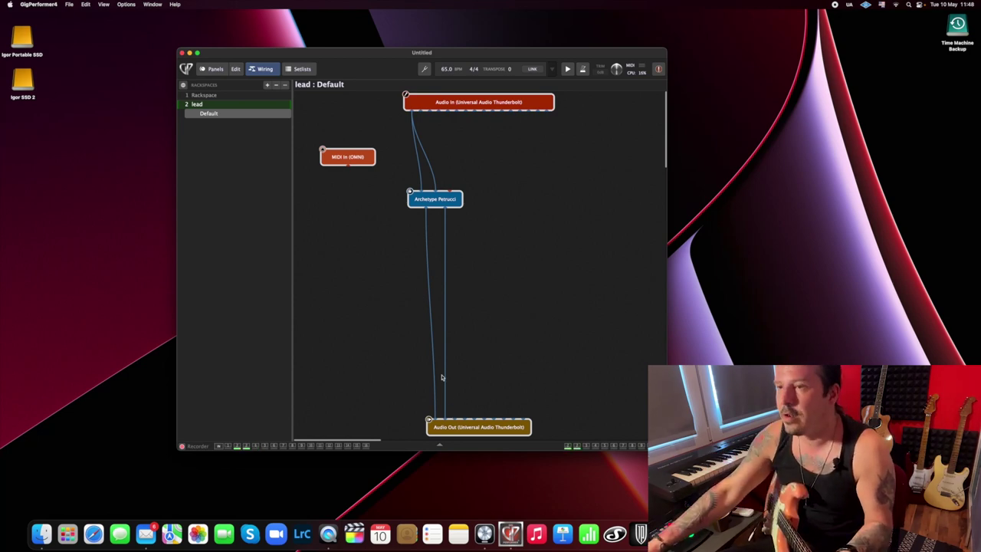
# Step: Switch repeatedly between Rackspace (TH-U) and lead (Archetype Petrucci) to compare their wiring
pyautogui.click(213, 95)
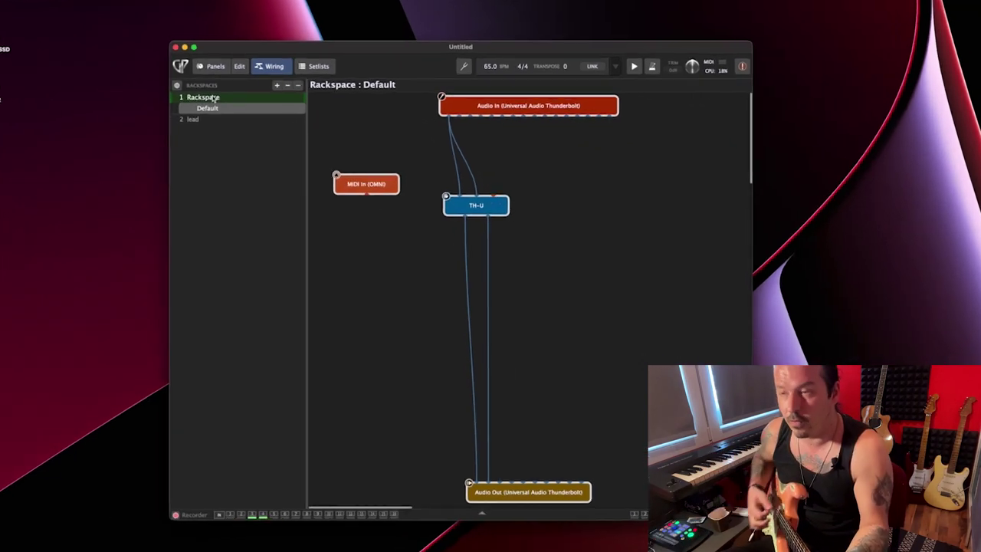
pyautogui.click(217, 129)
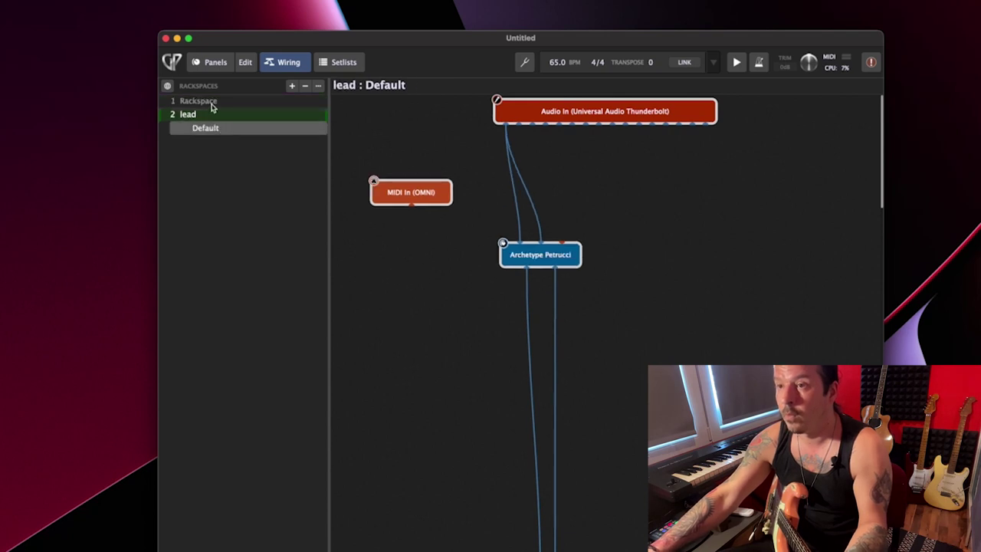
pyautogui.click(213, 103)
pyautogui.click(213, 128)
pyautogui.click(216, 103)
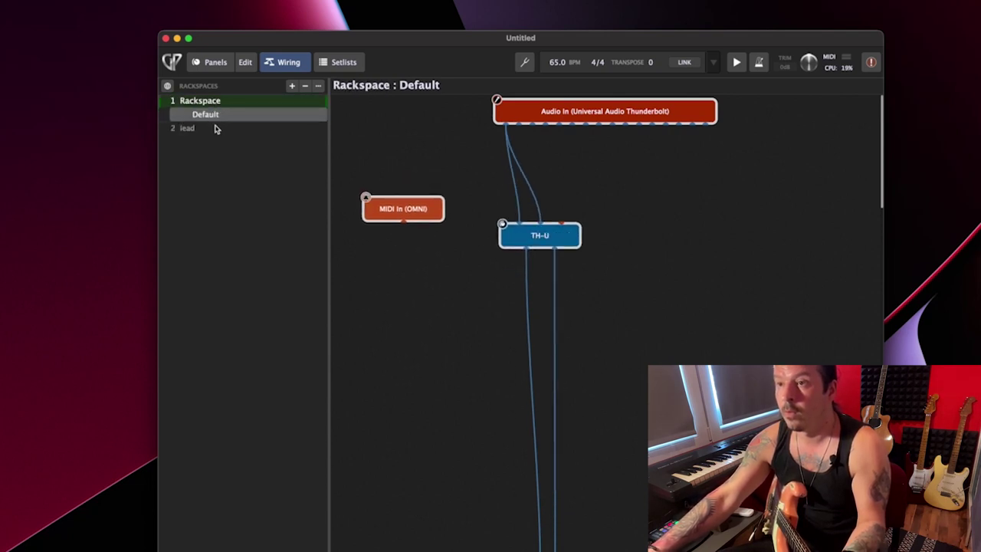
pyautogui.click(215, 128)
pyautogui.click(218, 102)
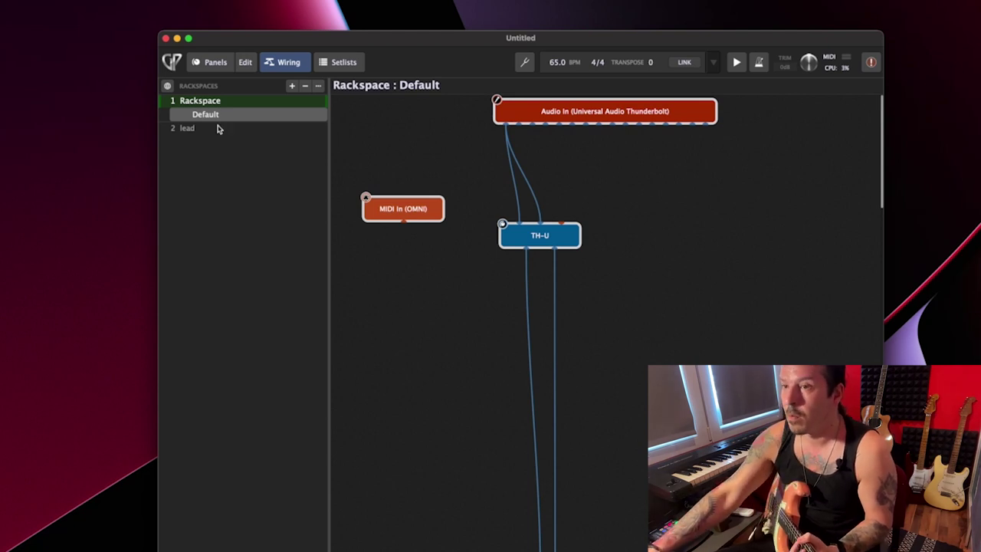
pyautogui.click(217, 128)
pyautogui.click(219, 104)
pyautogui.click(220, 128)
pyautogui.click(220, 106)
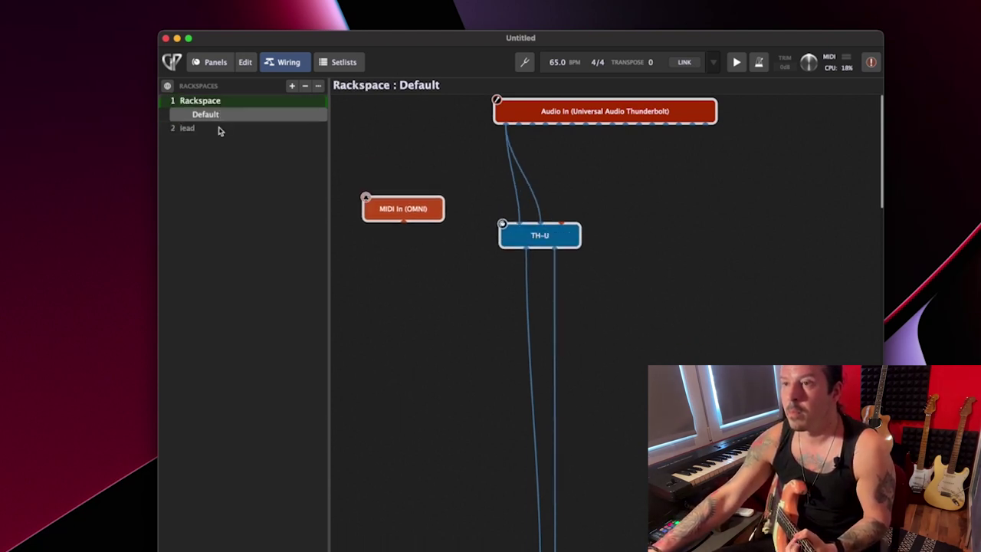
pyautogui.click(219, 127)
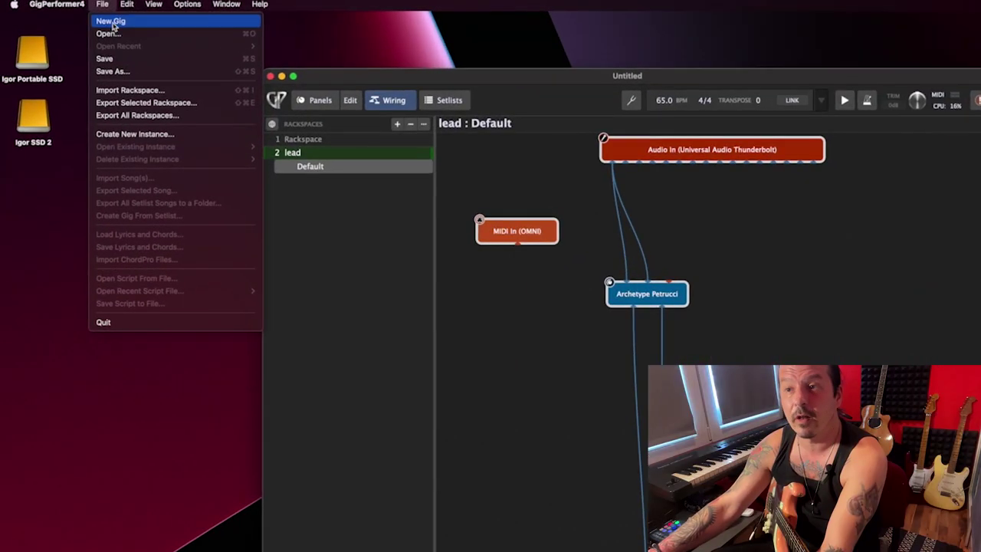
# Step: Discard the untitled gig and create a new one from the Guitar > Guitar and Vocals Setup template
pyautogui.click(338, 159)
pyautogui.press('super+n')
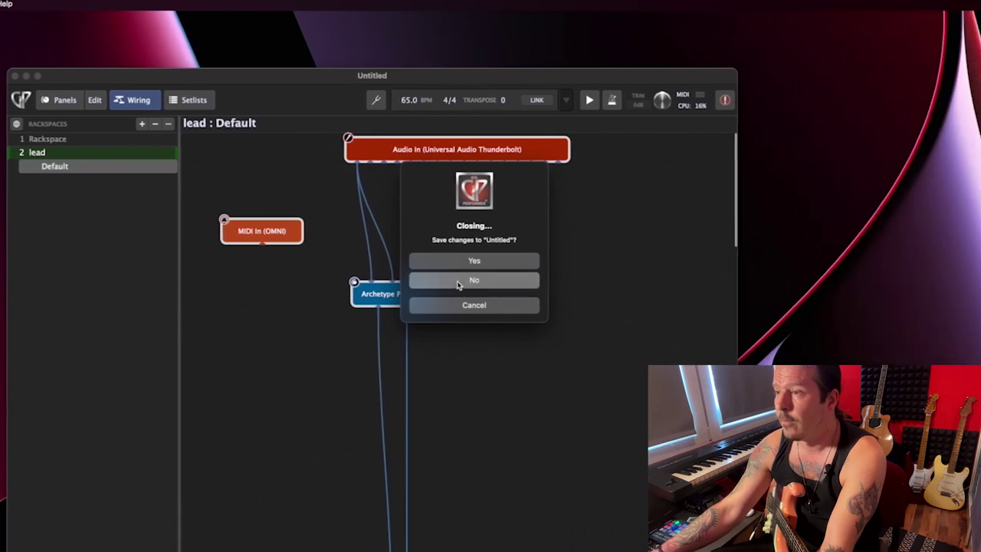
pyautogui.click(724, 280)
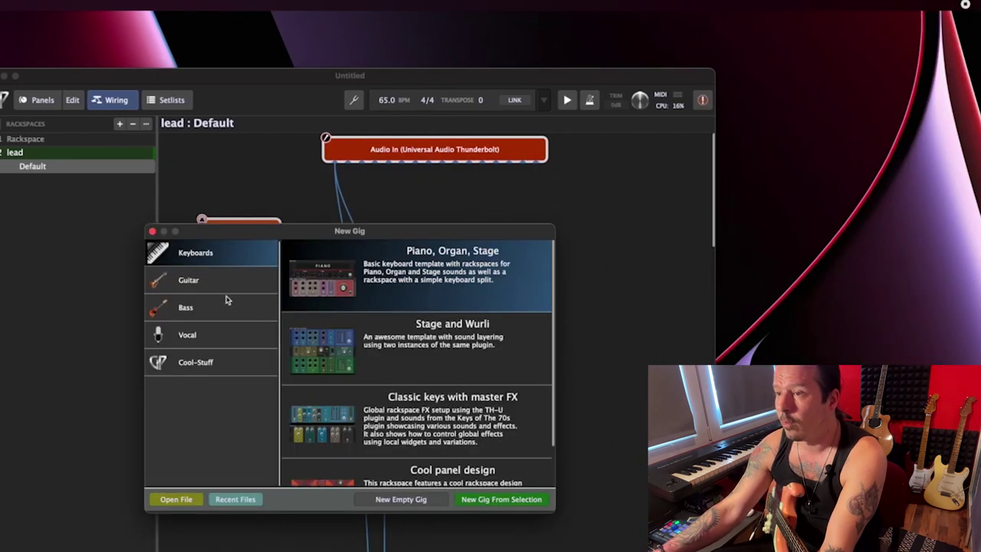
pyautogui.click(223, 285)
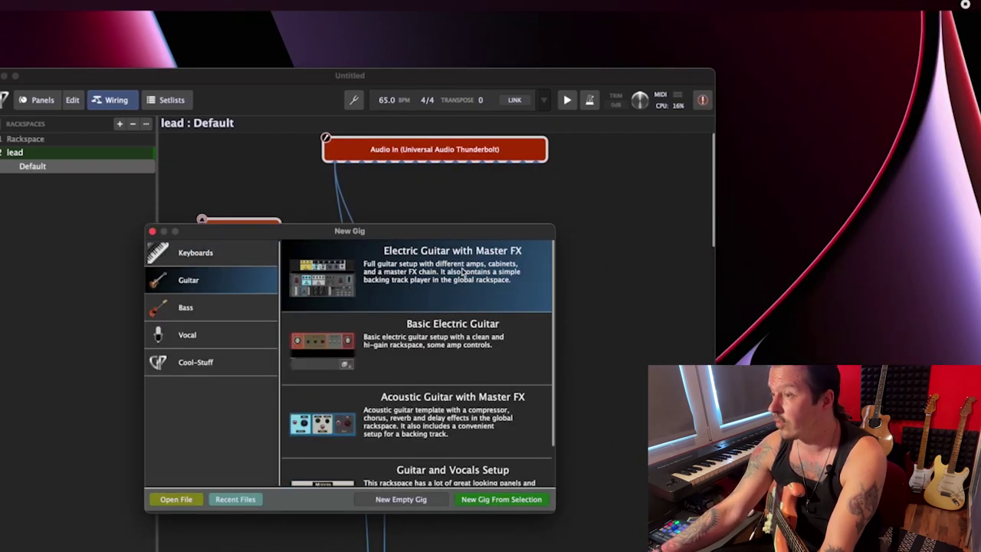
pyautogui.scroll(-2, 401, 337)
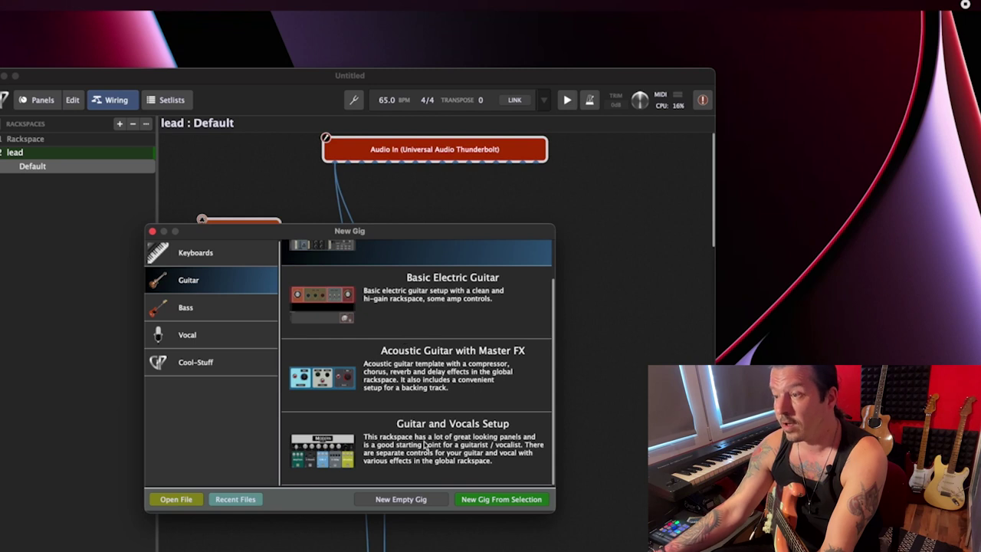
pyautogui.click(418, 445)
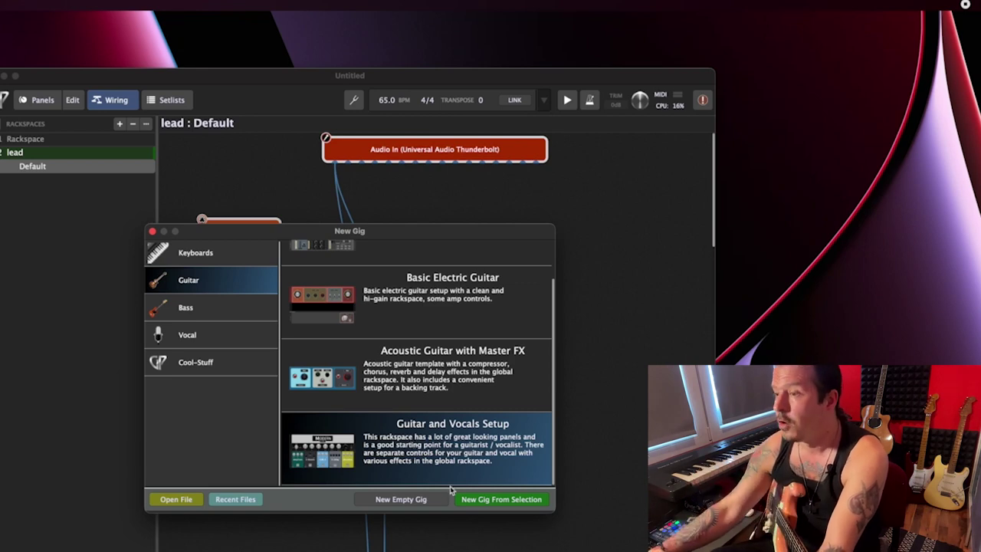
pyautogui.doubleClick(429, 447)
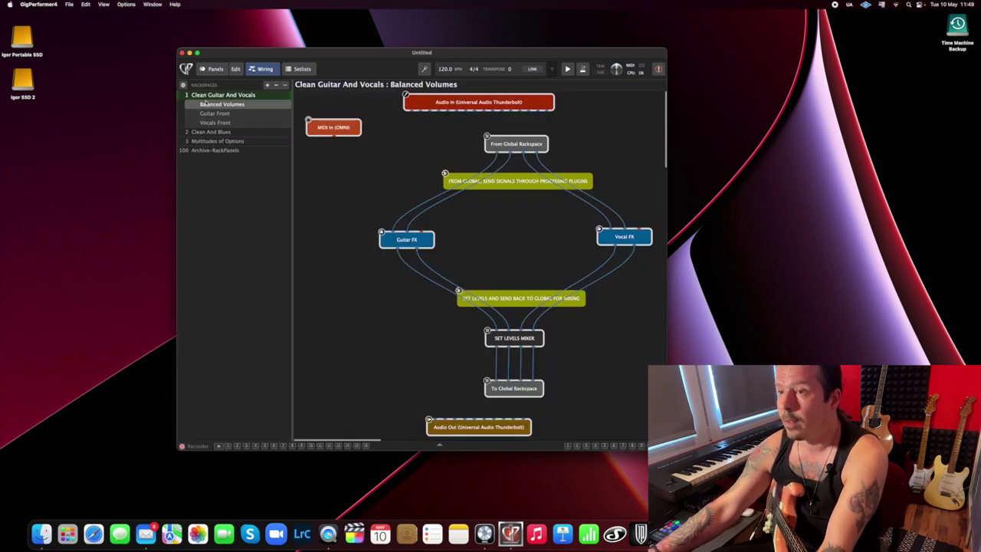
# Step: View panels for Vocals Front, Blues Overdrive with Vocals and Clean Guitar with Singing, then turn on panel editing
pyautogui.click(213, 69)
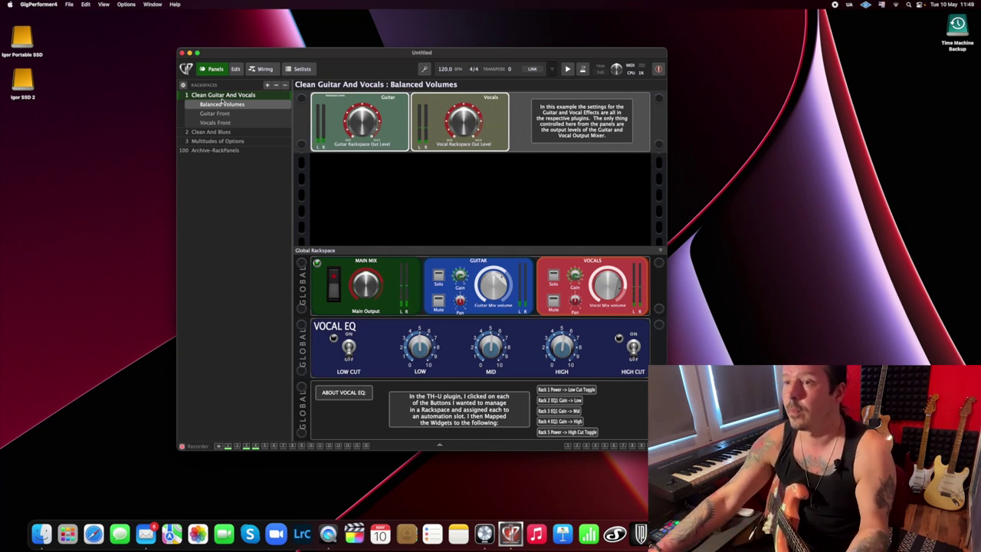
pyautogui.click(209, 123)
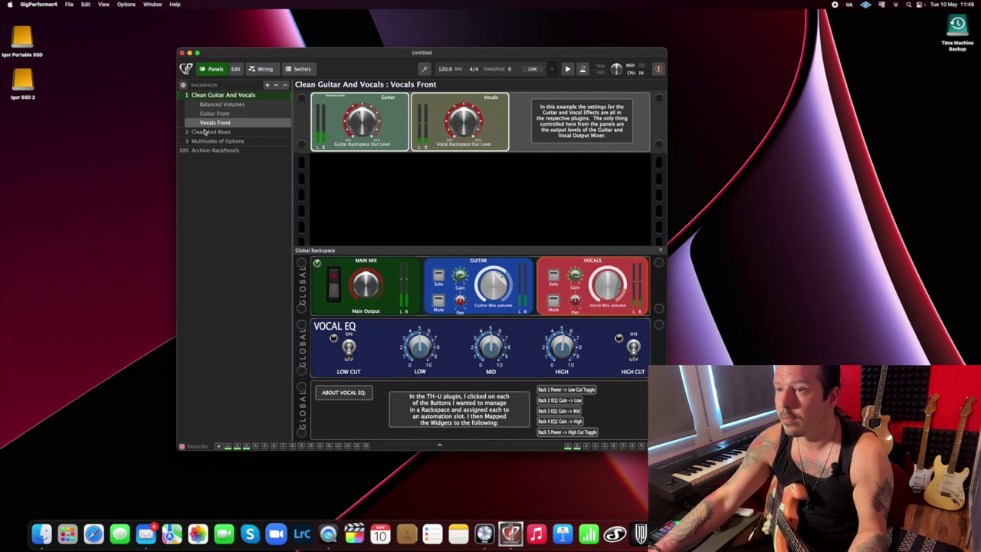
pyautogui.click(211, 132)
pyautogui.click(213, 141)
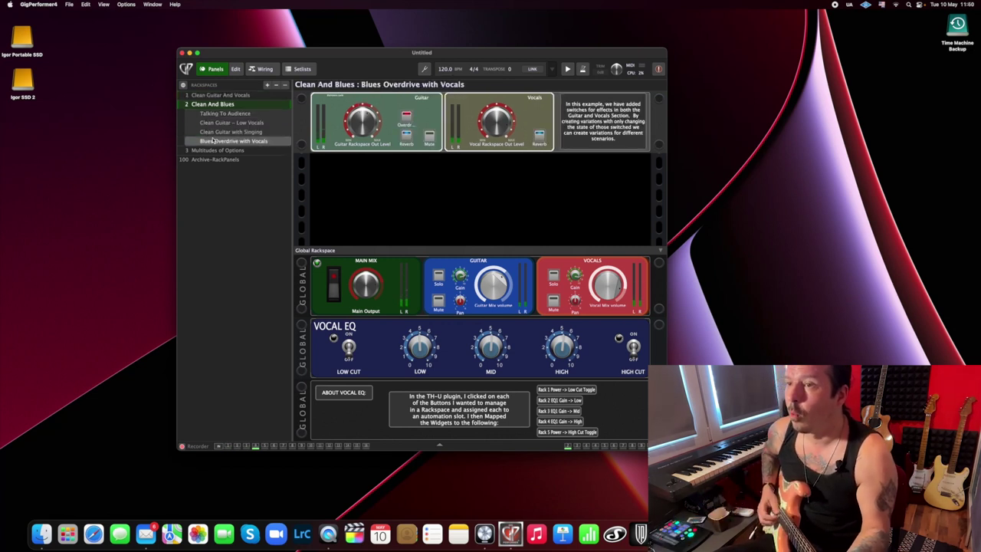
pyautogui.click(224, 131)
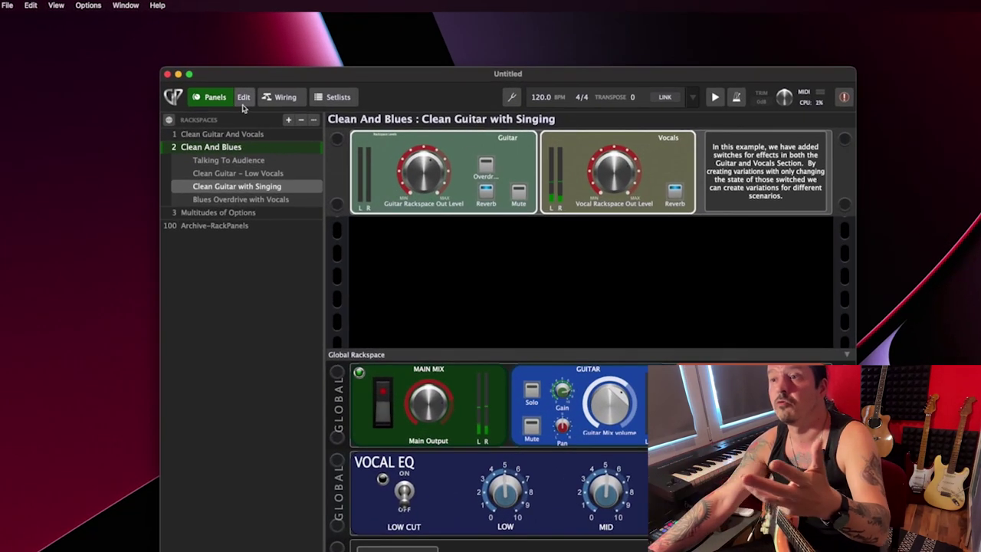
pyautogui.click(236, 69)
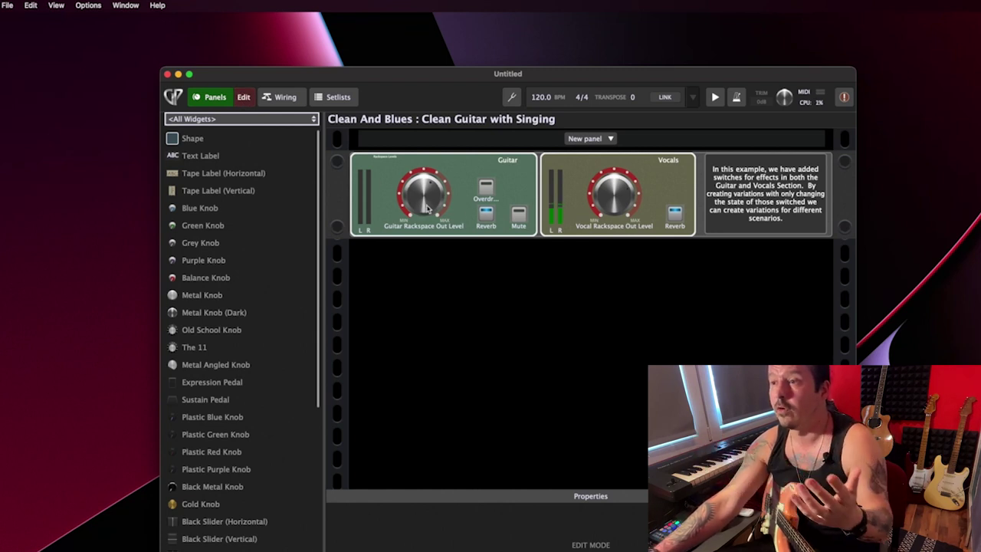
# Step: MIDI-learn the Guitar Rackspace Out Level knob to USB Midi Controller 7, Channel 1
pyautogui.click(244, 97)
pyautogui.click(245, 101)
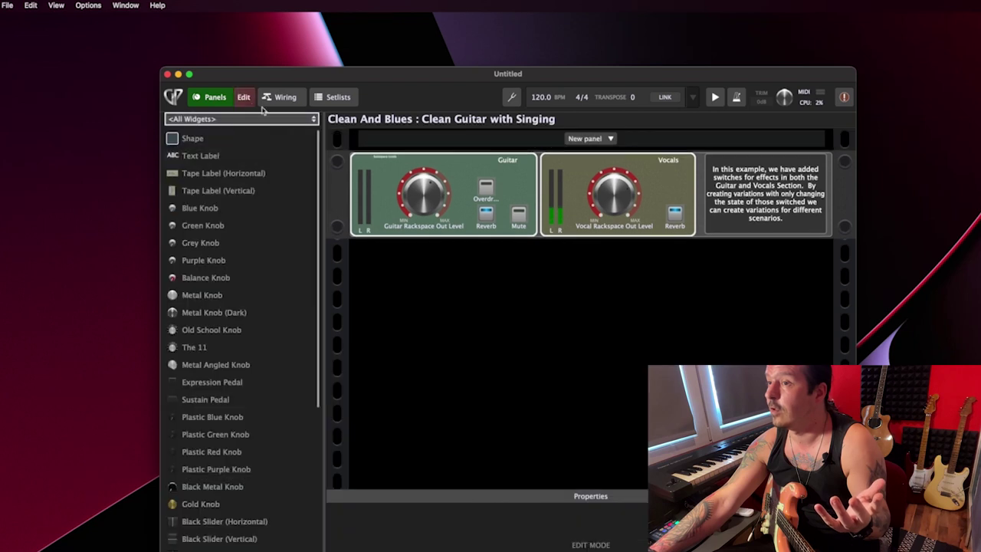
pyautogui.click(422, 193)
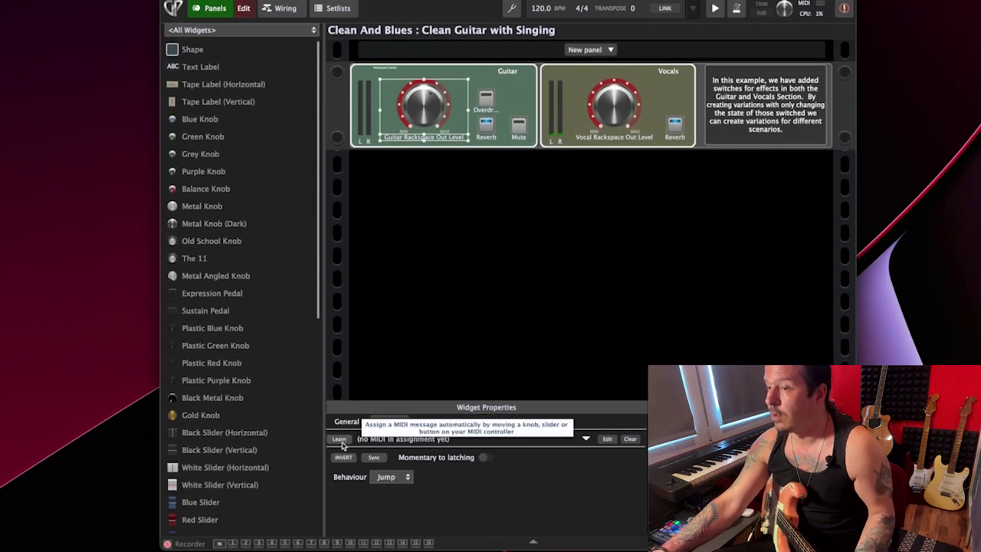
pyautogui.click(340, 439)
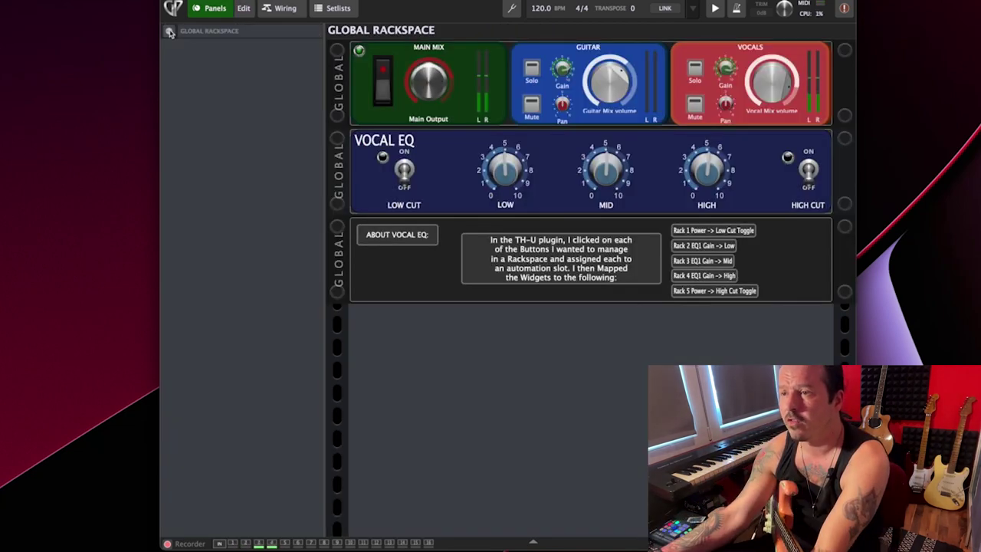
pyautogui.click(169, 31)
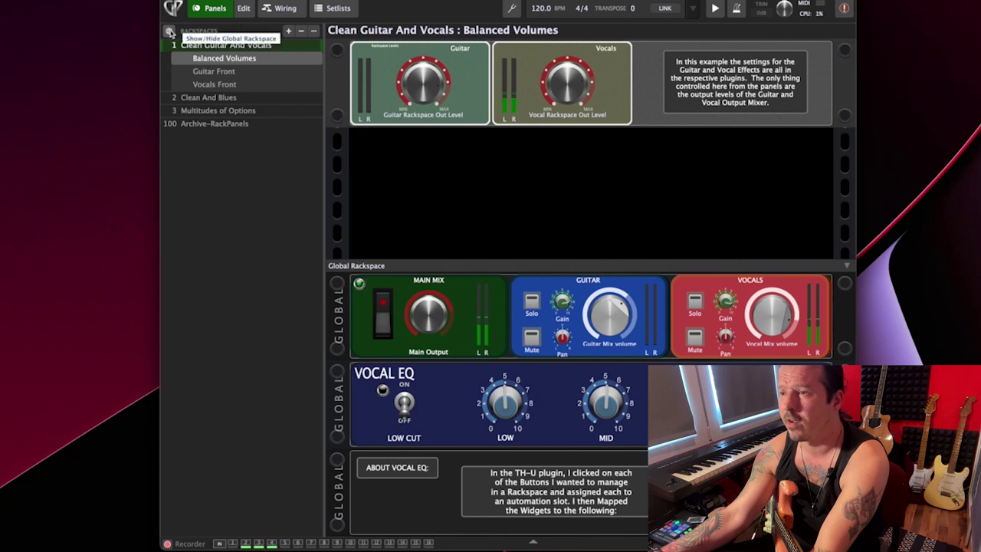
# Step: Open the Archive-RackPanels rackspace and scroll down to the MODERN CH1 amp panel
pyautogui.click(214, 123)
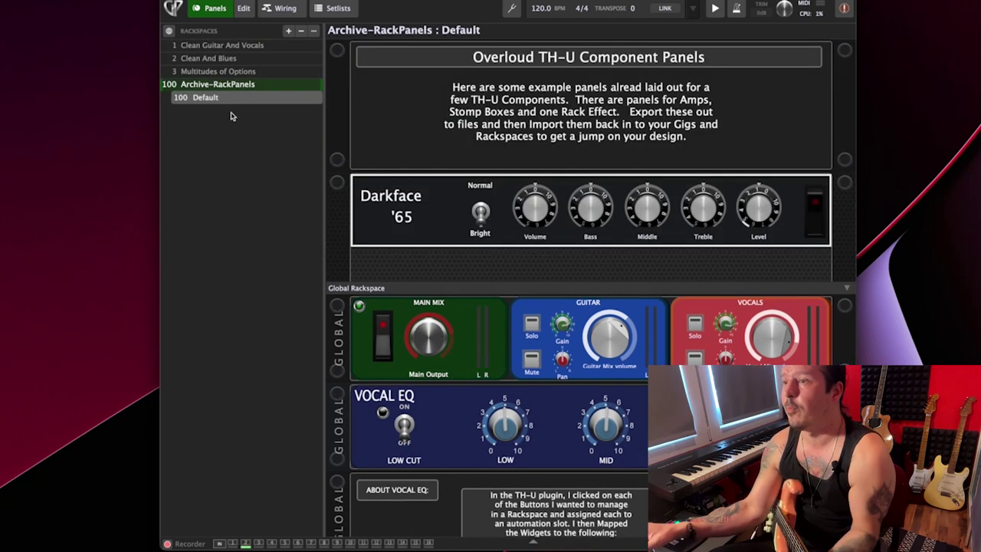
pyautogui.scroll(-1, 632, 154)
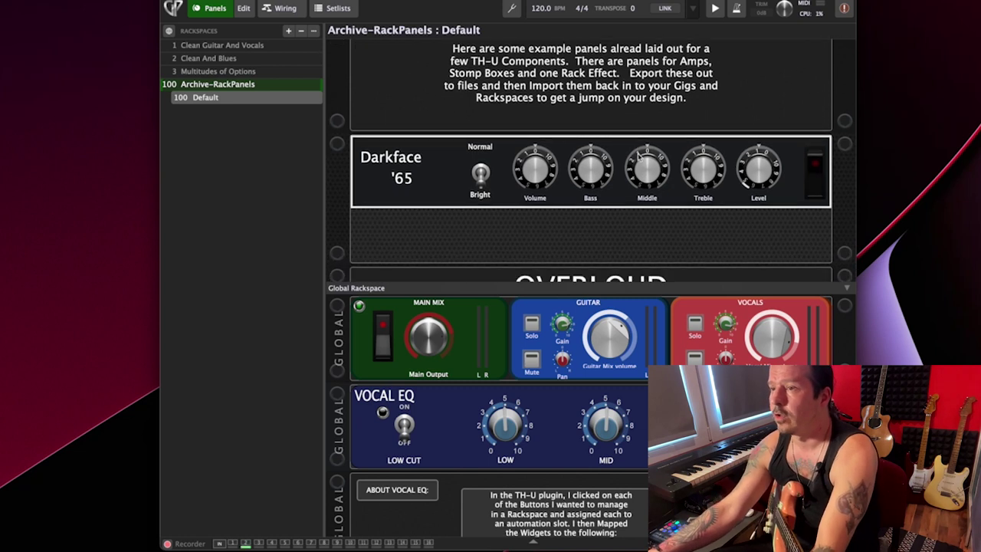
pyautogui.scroll(-1, 642, 225)
pyautogui.scroll(-5, 642, 225)
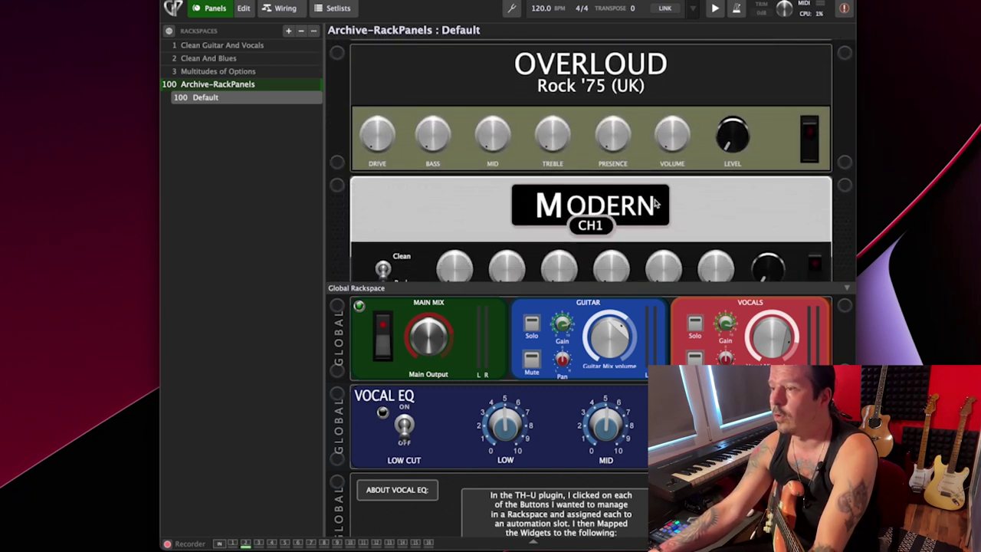
pyautogui.scroll(-2, 655, 201)
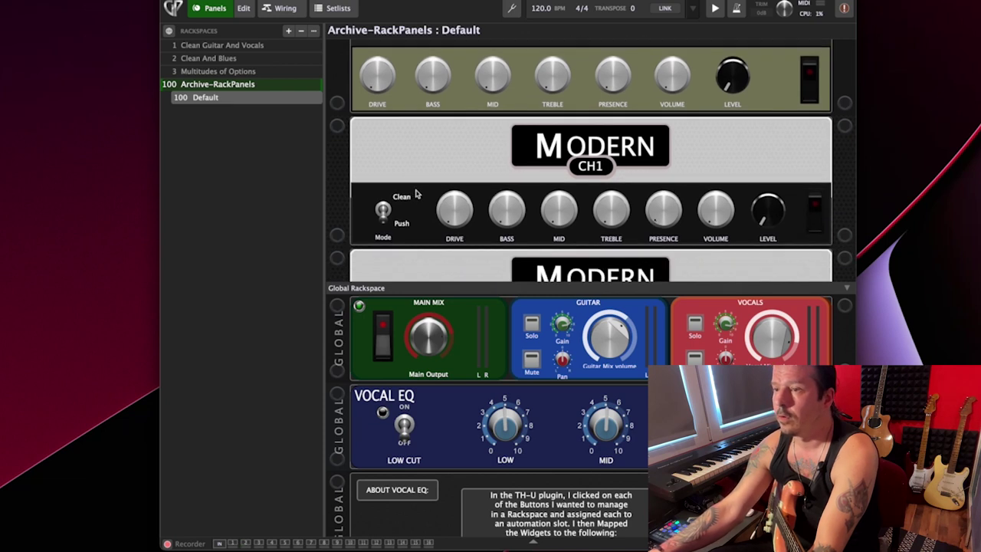
# Step: In edit mode, save the whole MODERN CH1 panel as panel template 'igor new panel'
pyautogui.click(246, 11)
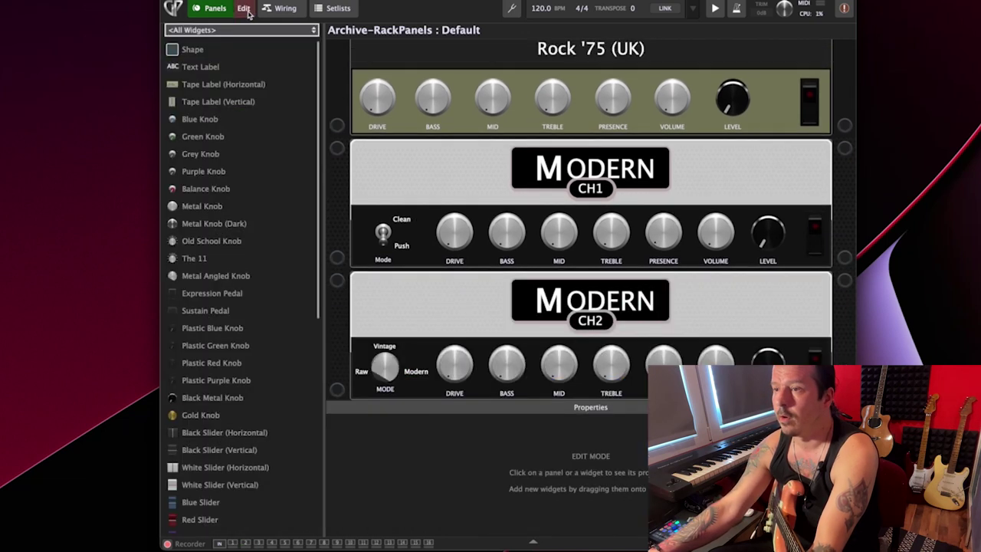
pyautogui.rightClick(414, 214)
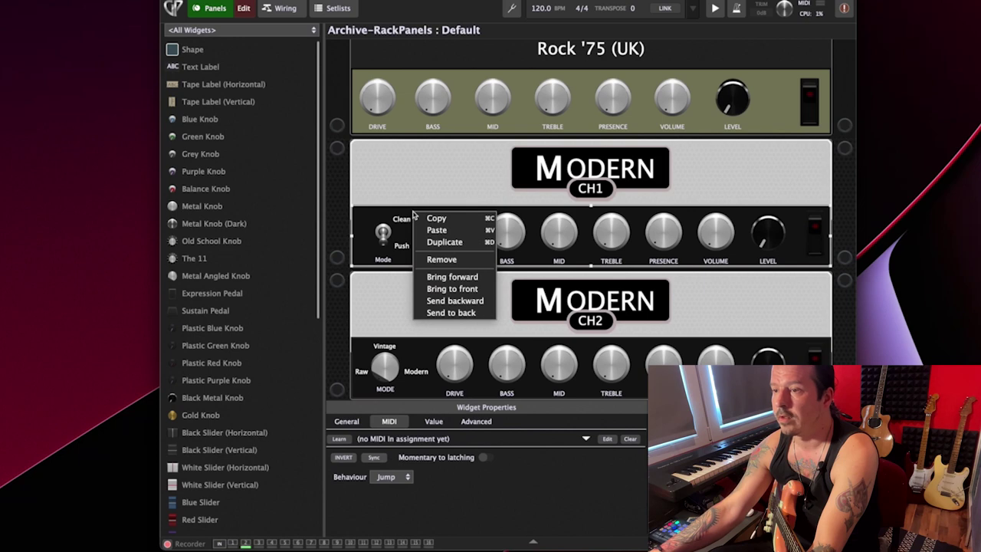
pyautogui.rightClick(334, 223)
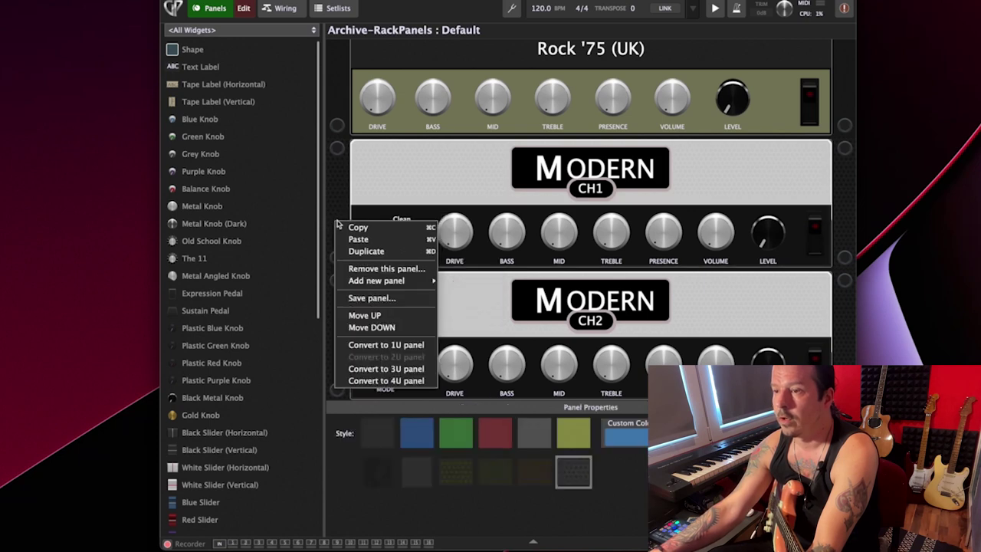
pyautogui.click(371, 298)
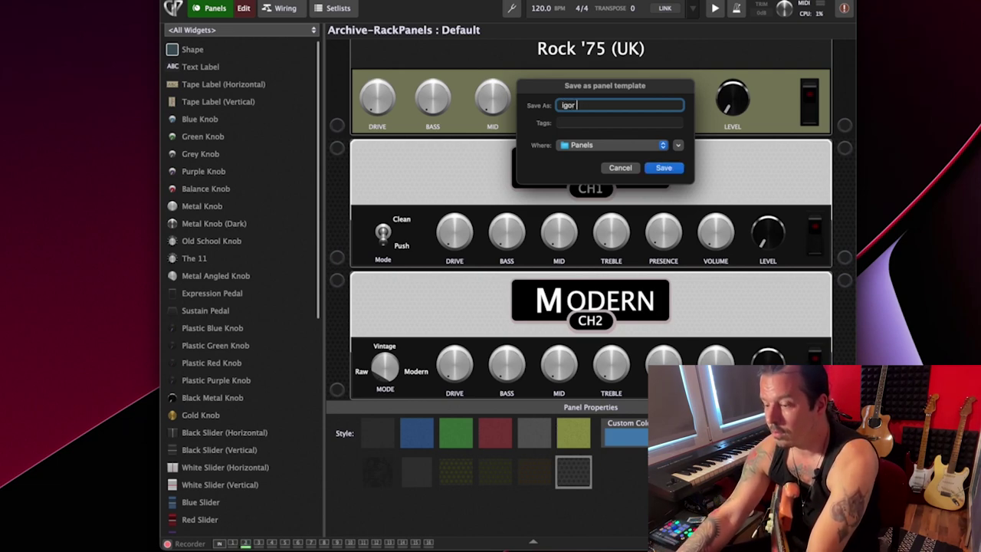
pyautogui.write('igor new panel')
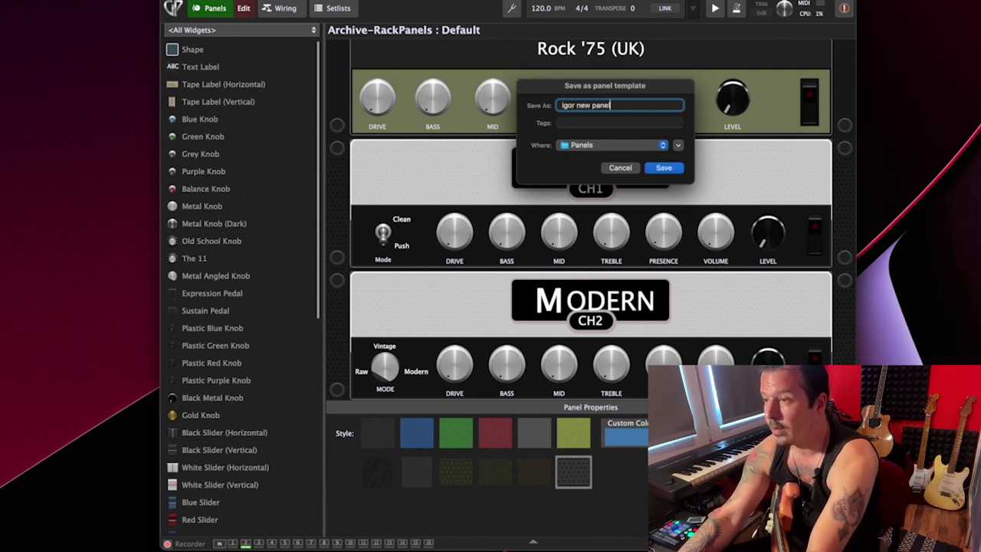
pyautogui.click(661, 167)
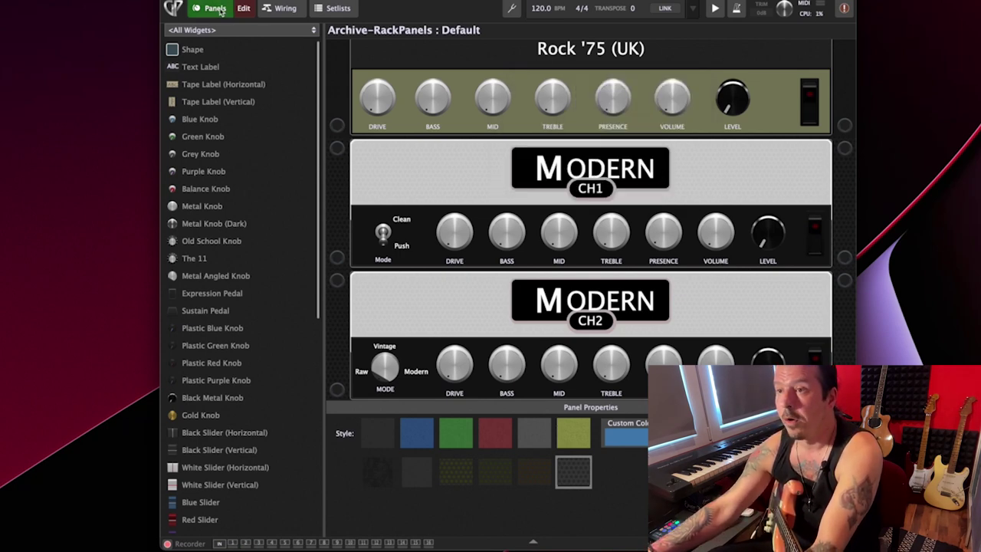
# Step: Create a new rackspace named 'igor new panel' and select its Default variation
pyautogui.click(243, 8)
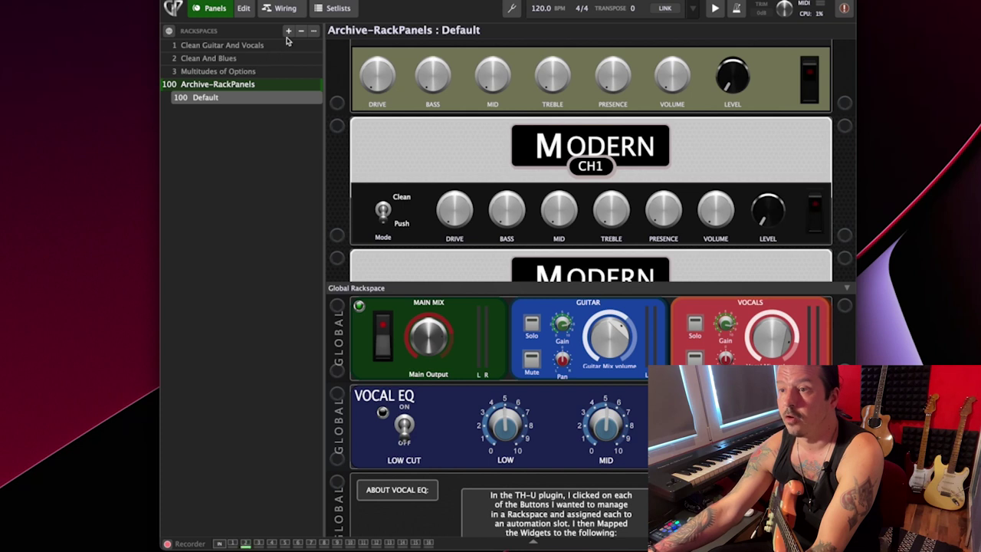
pyautogui.click(288, 32)
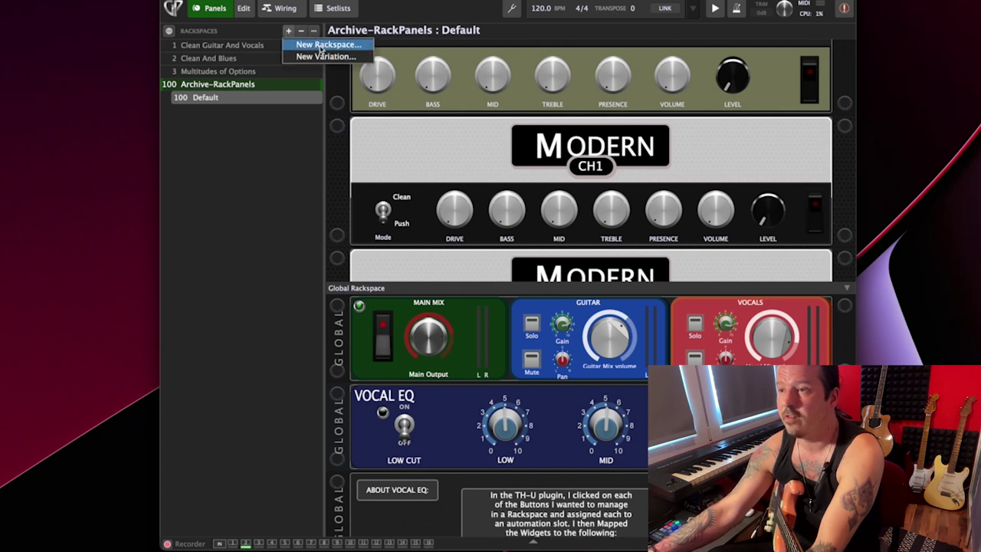
pyautogui.click(322, 45)
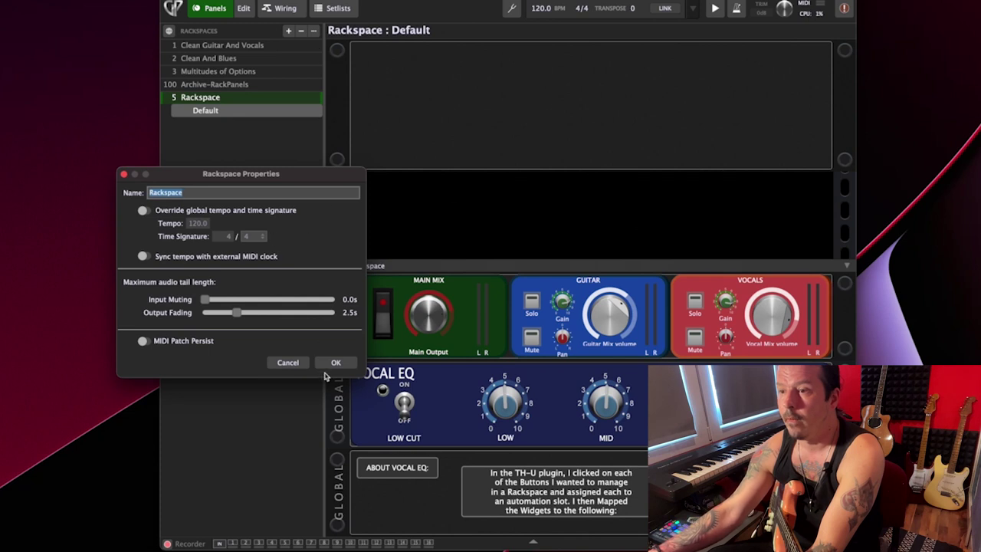
pyautogui.write('igor new panel')
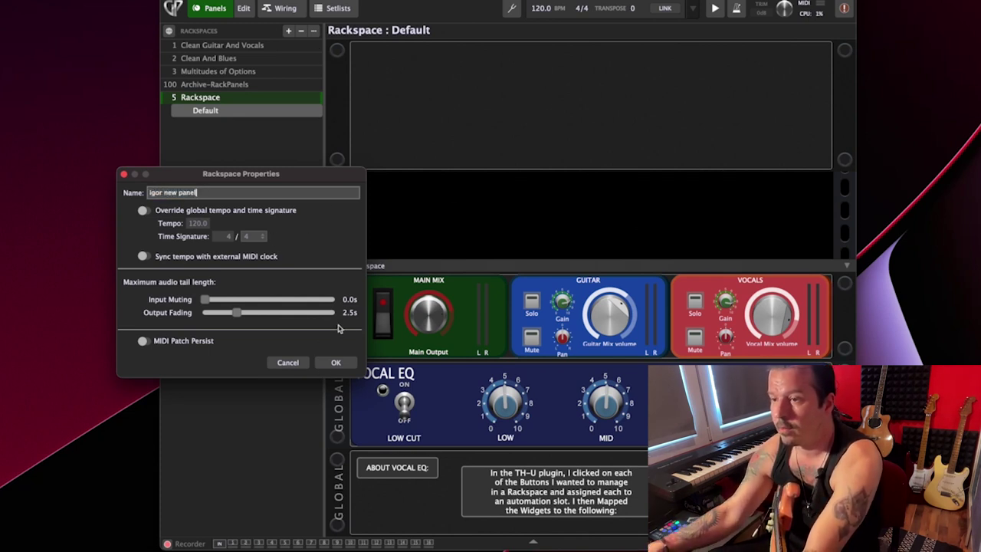
pyautogui.click(335, 362)
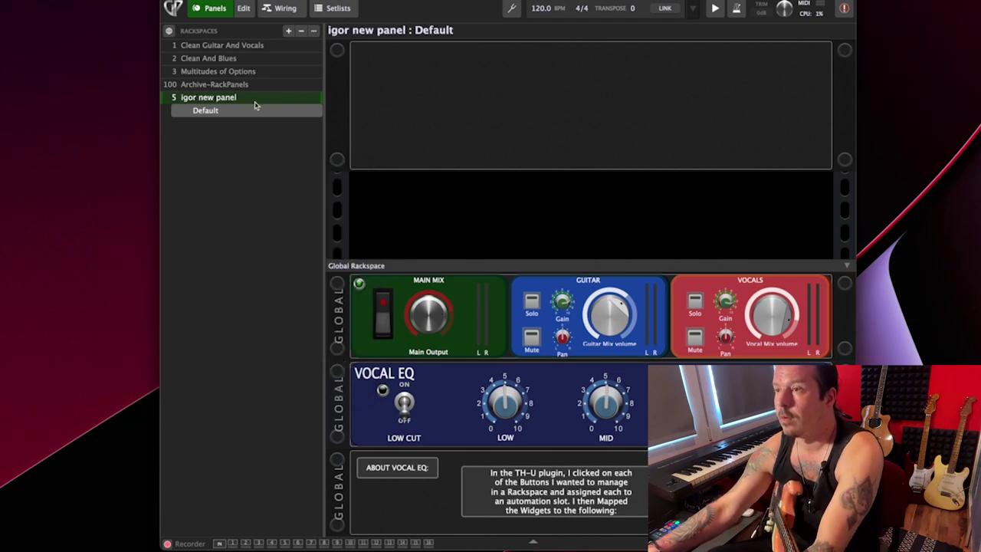
pyautogui.click(211, 85)
pyautogui.click(208, 111)
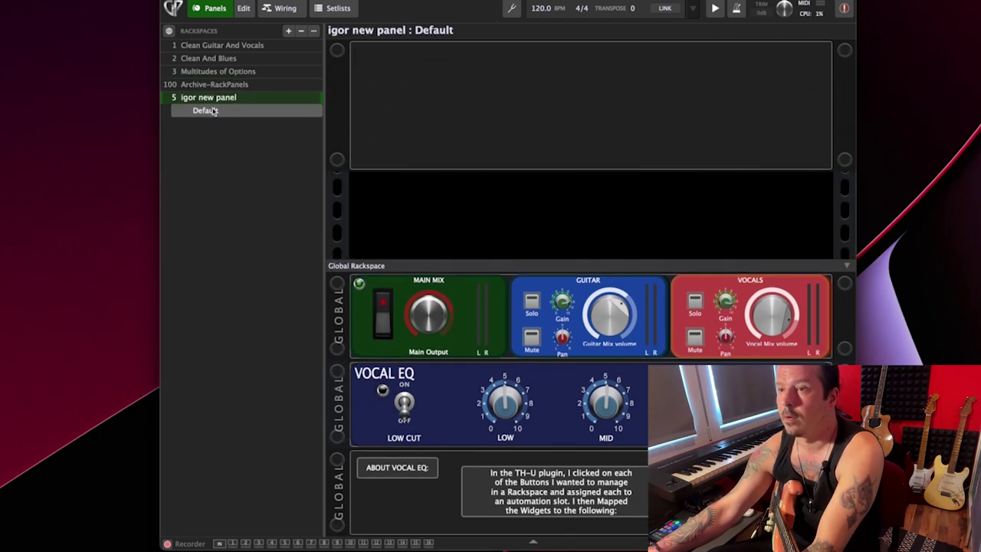
# Step: Load the panel file 'igor new panel.gppanel' into the new rackspace in edit mode
pyautogui.click(244, 8)
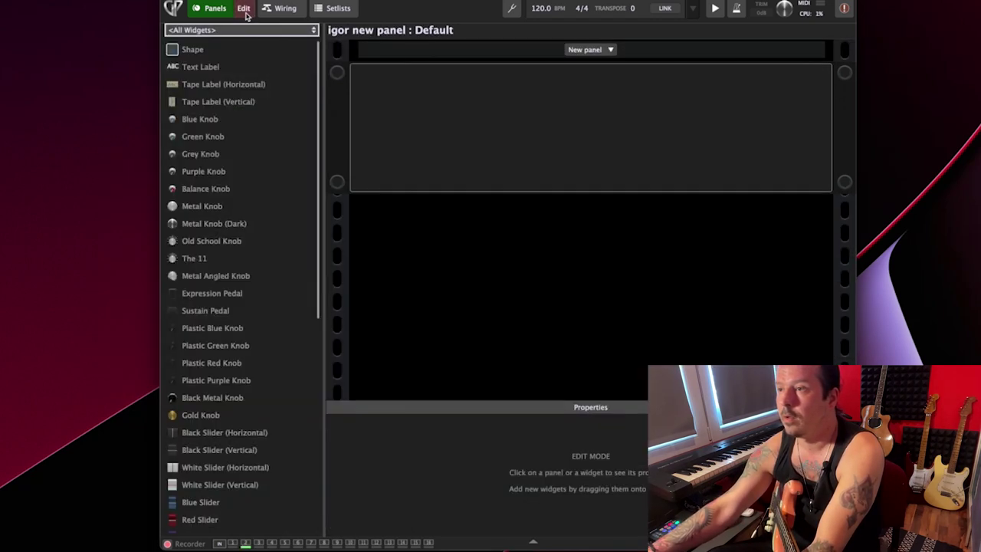
pyautogui.click(606, 50)
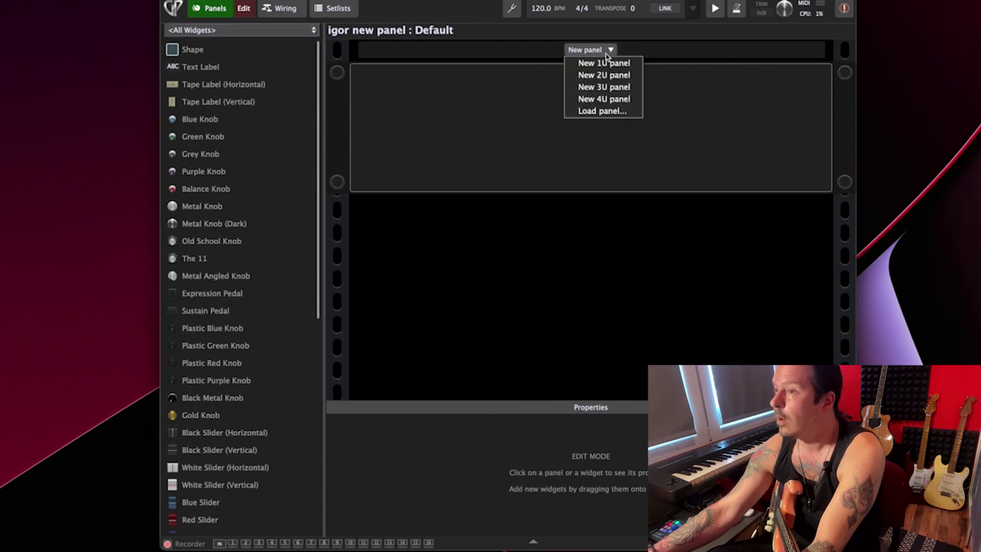
pyautogui.click(601, 111)
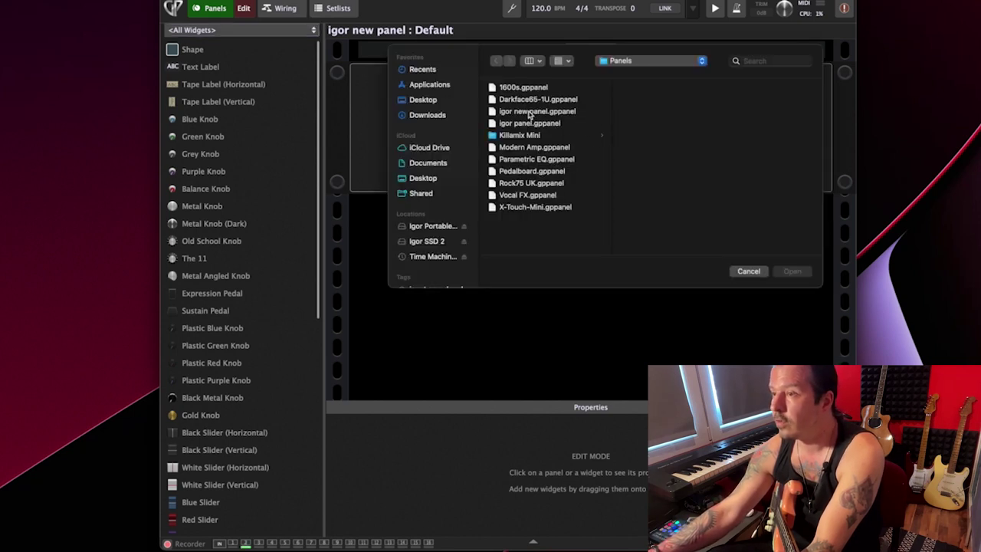
pyautogui.click(533, 112)
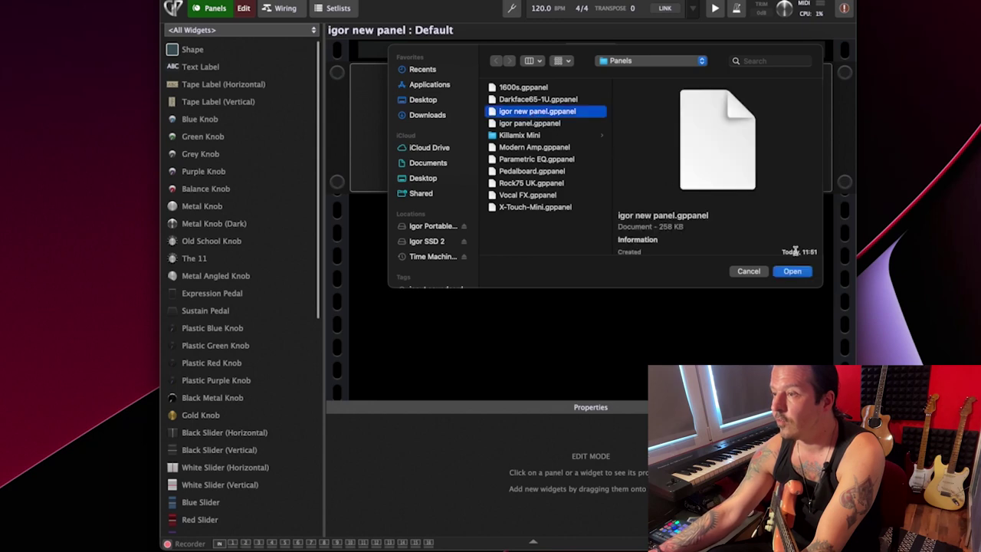
pyautogui.click(792, 272)
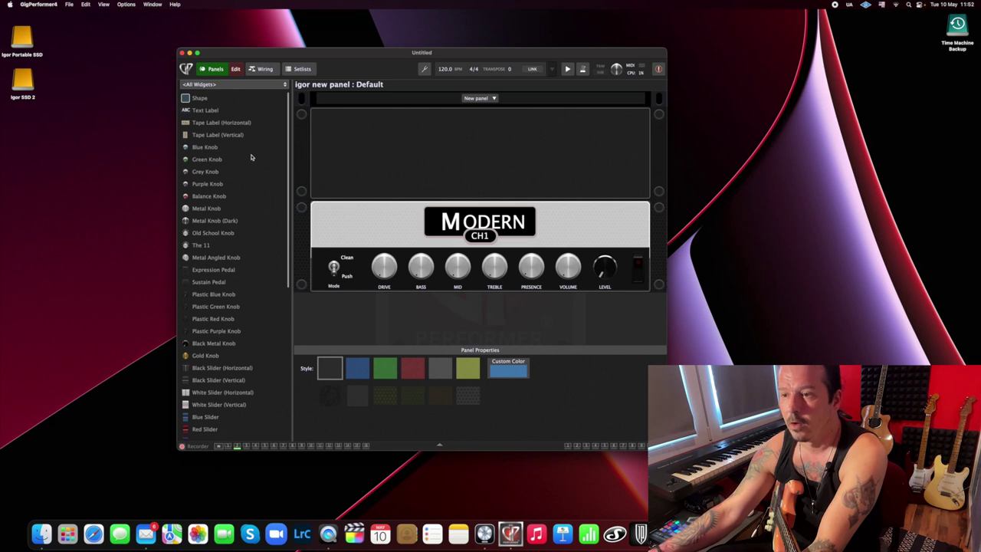
# Step: Exit panel editing and show the Global Rackspace's Main Mix, Guitar, Vocals and Vocal EQ panels
pyautogui.scroll(-10, 250, 157)
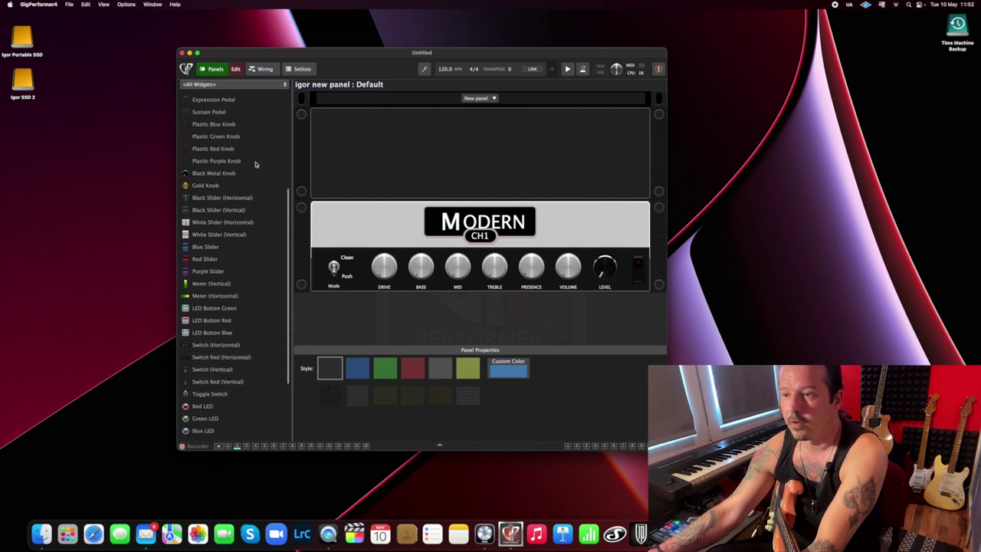
pyautogui.scroll(10, 256, 164)
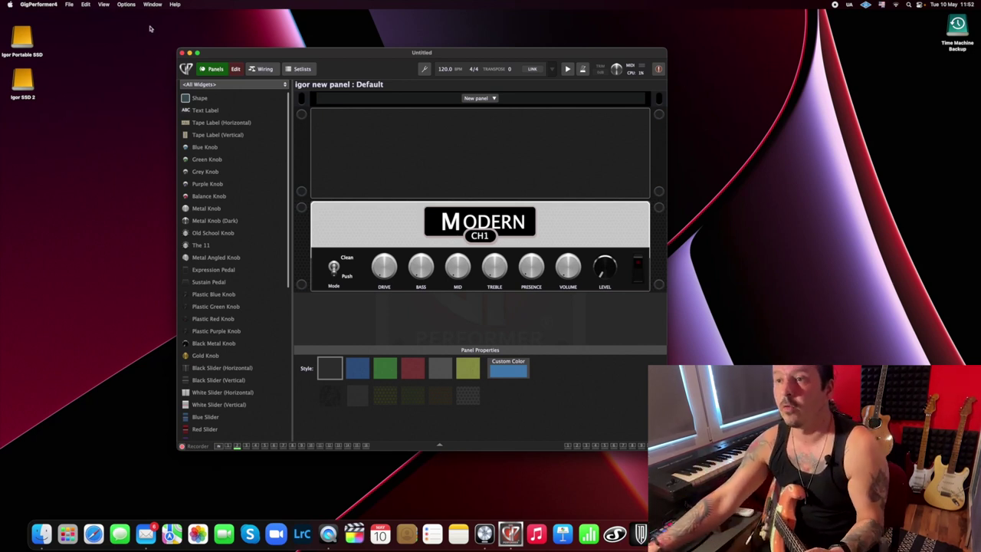
pyautogui.click(210, 71)
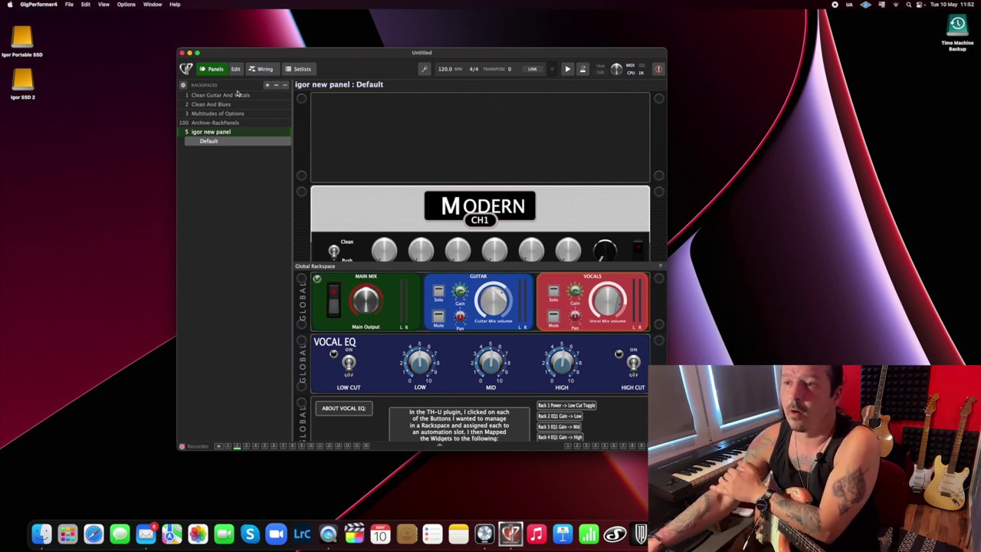
pyautogui.click(183, 86)
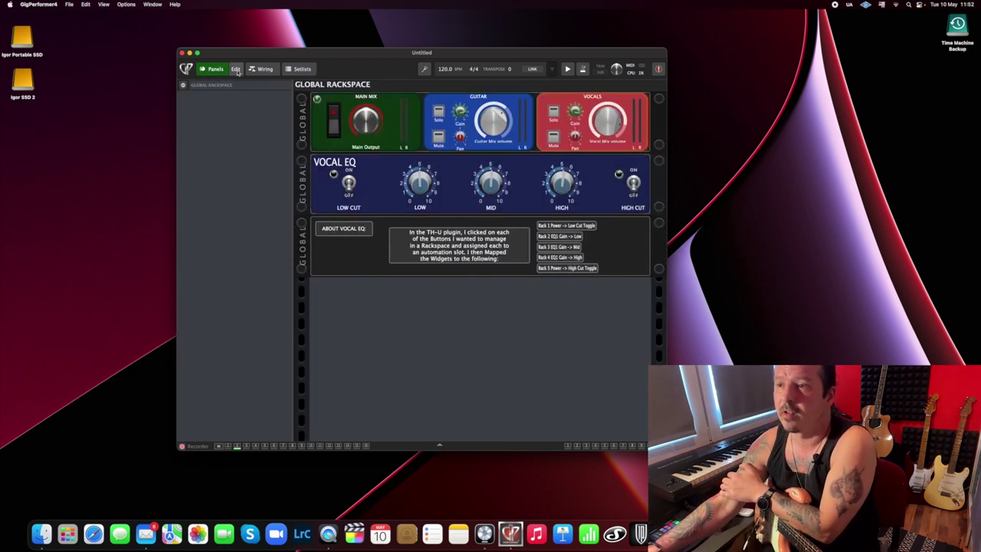
# Step: Insert the Overloud TH-U (VST) plugin into igor new panel's wiring, close its editor and position the block
pyautogui.click(262, 69)
pyautogui.click(184, 85)
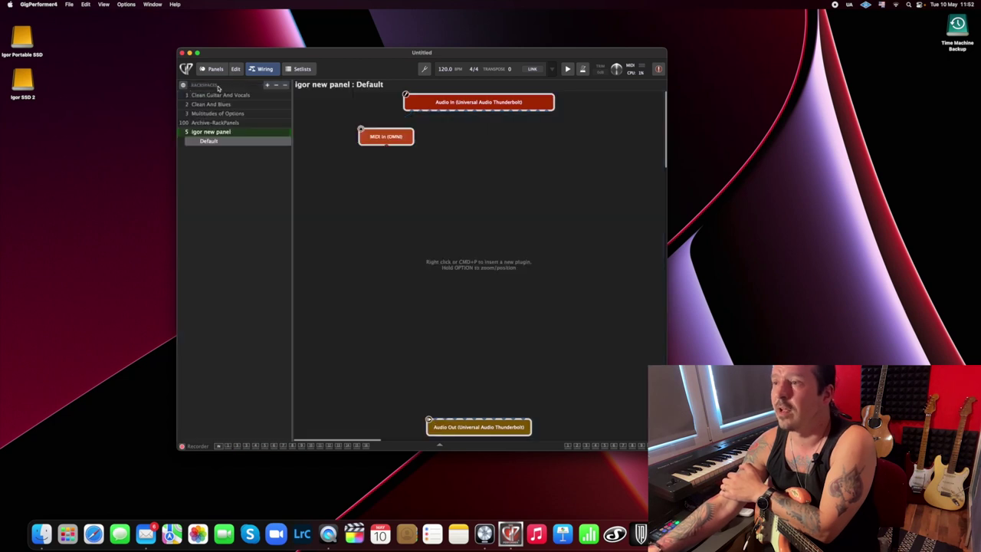
pyautogui.click(213, 69)
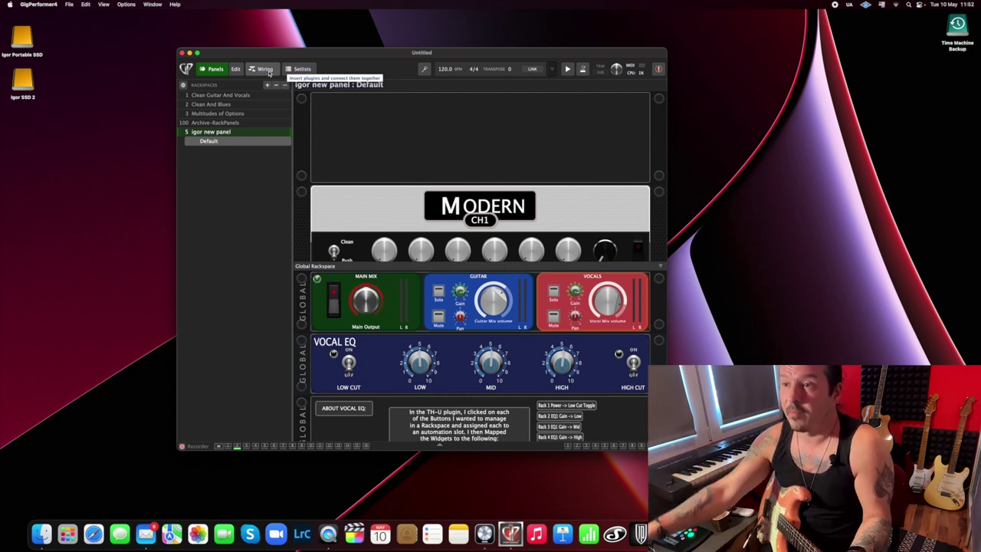
pyautogui.click(265, 69)
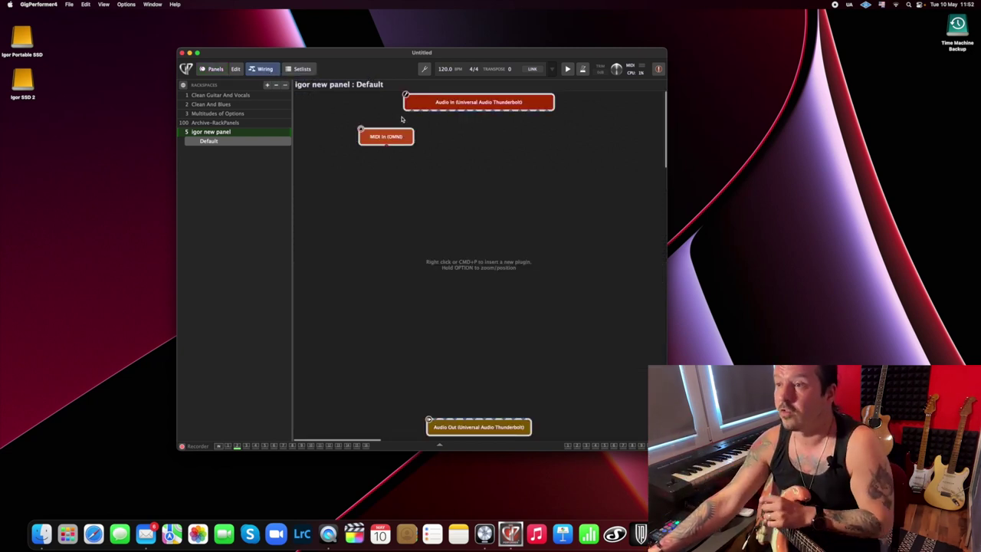
pyautogui.rightClick(430, 177)
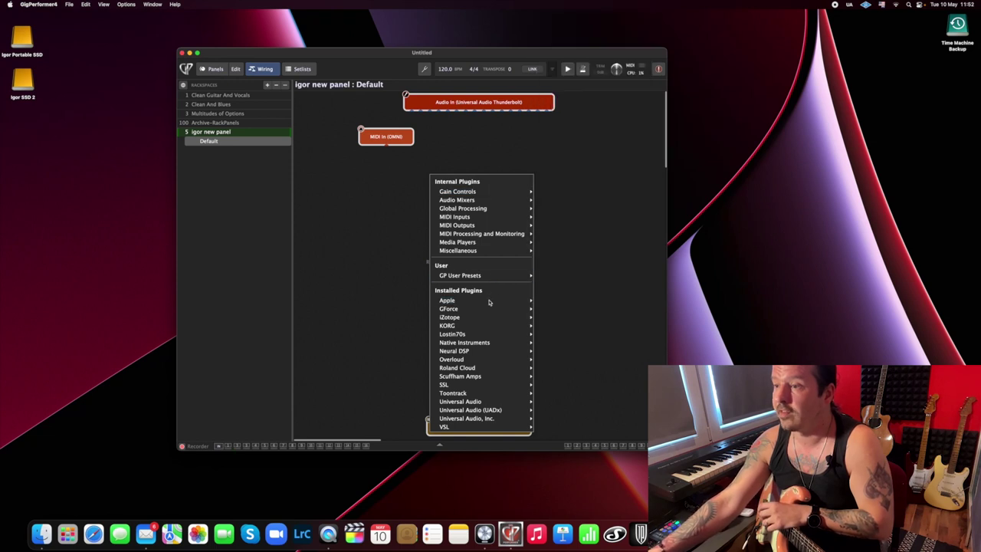
pyautogui.moveTo(482, 326)
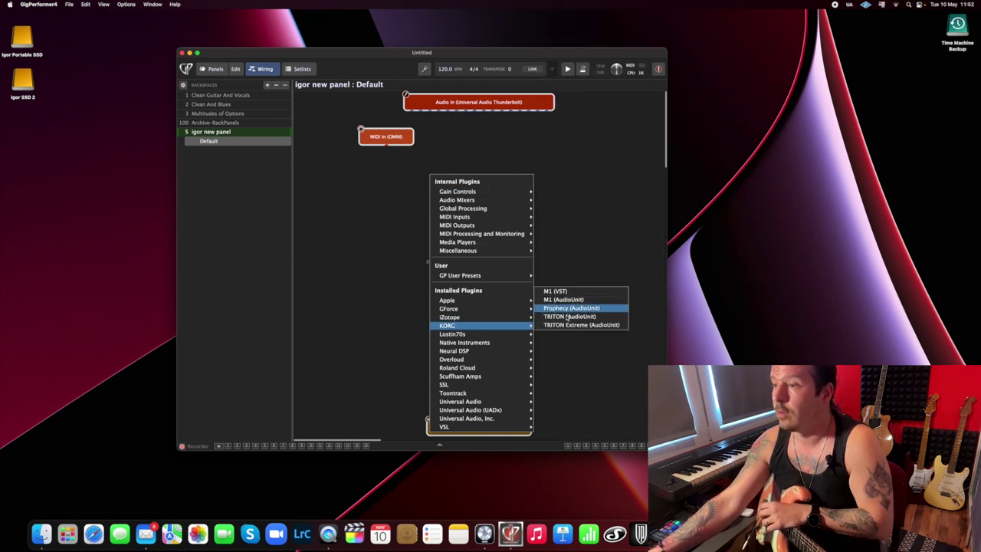
pyautogui.moveTo(474, 359)
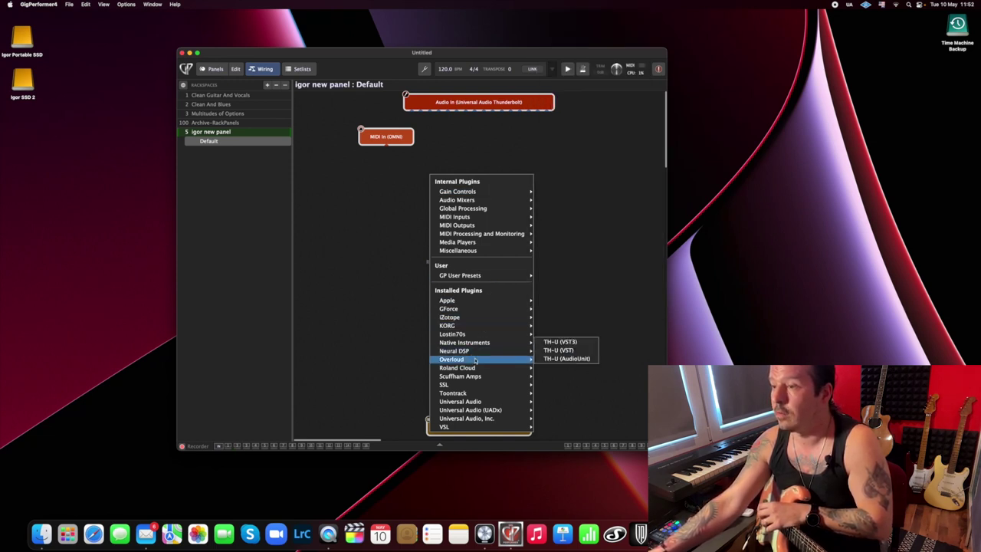
pyautogui.click(562, 351)
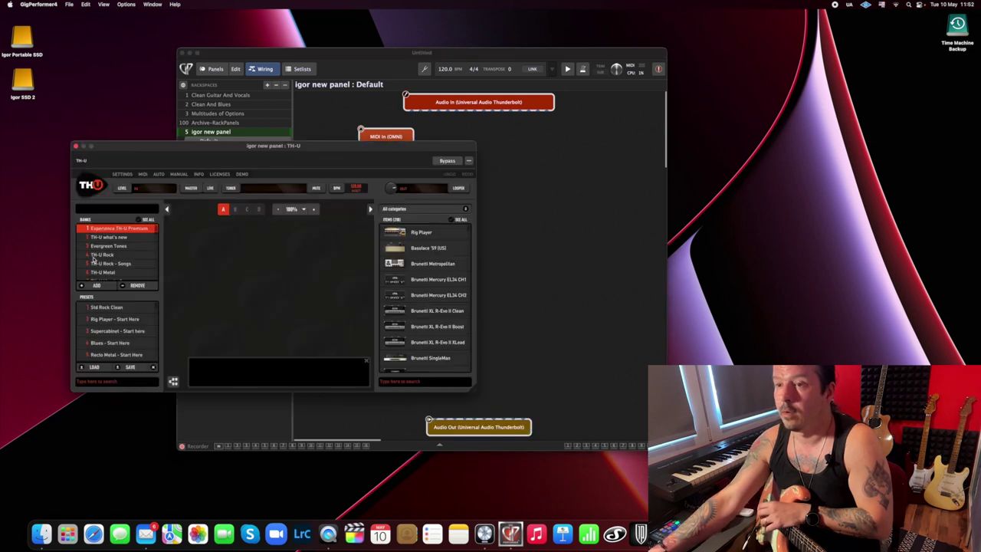
pyautogui.click(75, 146)
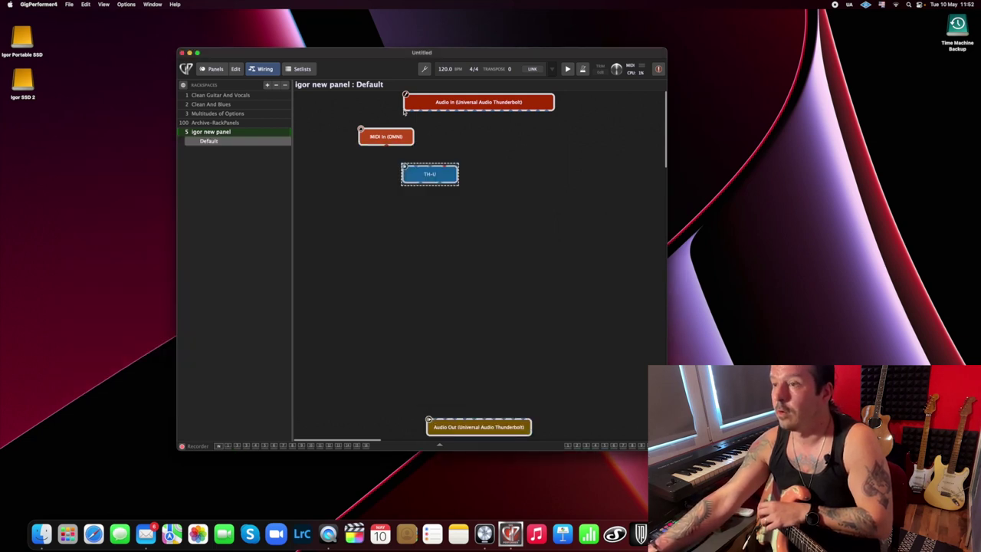
pyautogui.moveTo(431, 175); pyautogui.dragTo(452, 175)
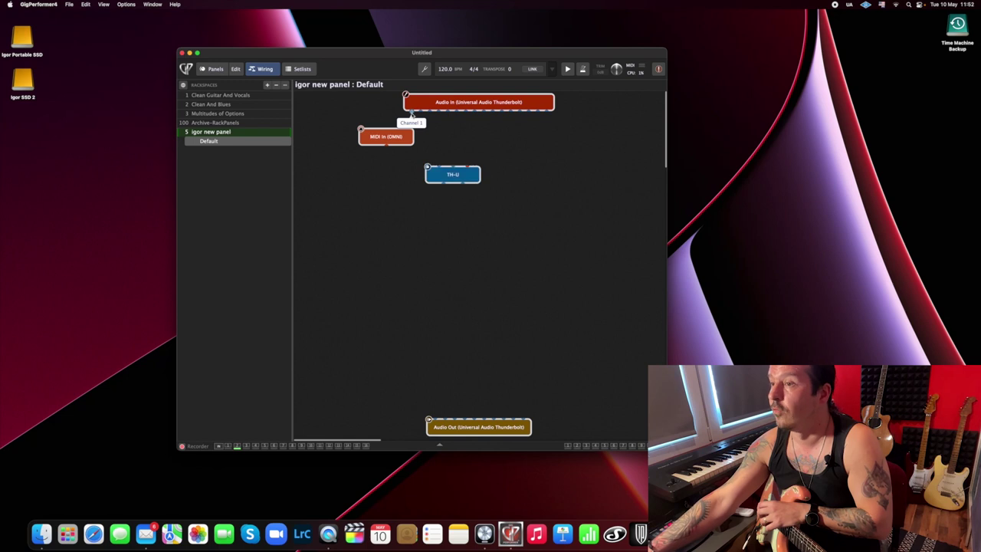